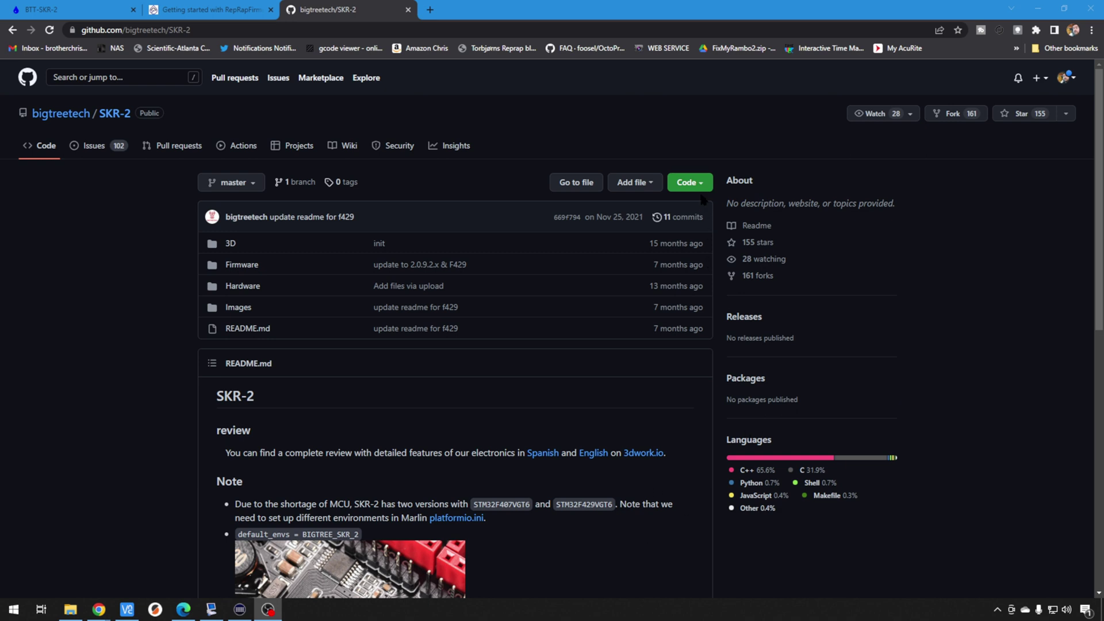
# Check the SKR-2 download options, then find the latest stable STM32F4 build (3.4.0_1) on the RepRapFirmware getting-started page.
pyautogui.click(690, 182)
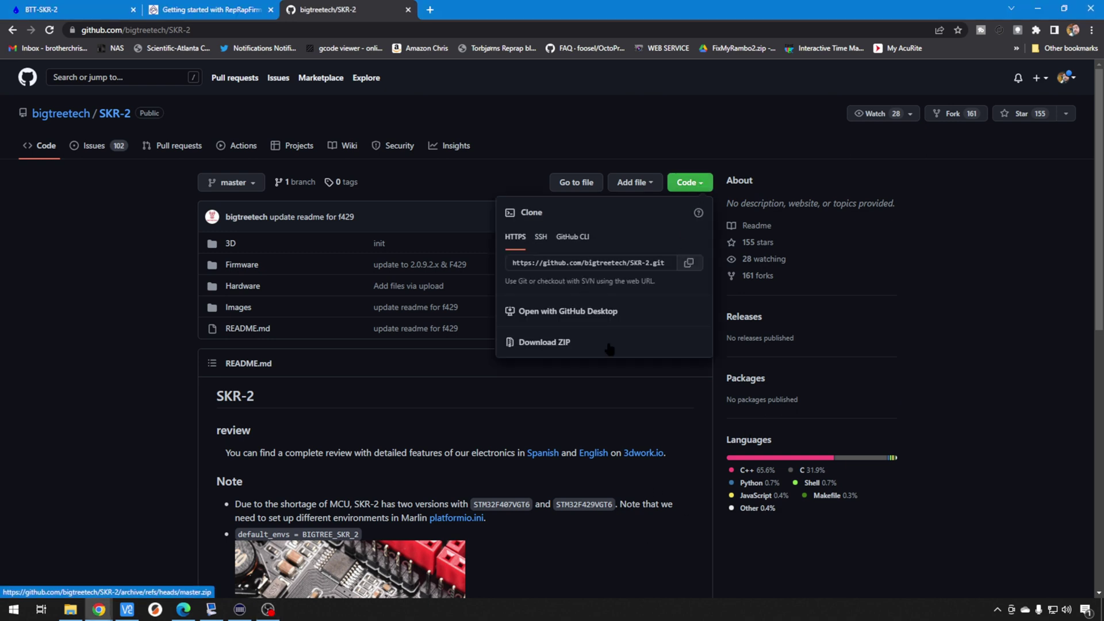
pyautogui.click(187, 13)
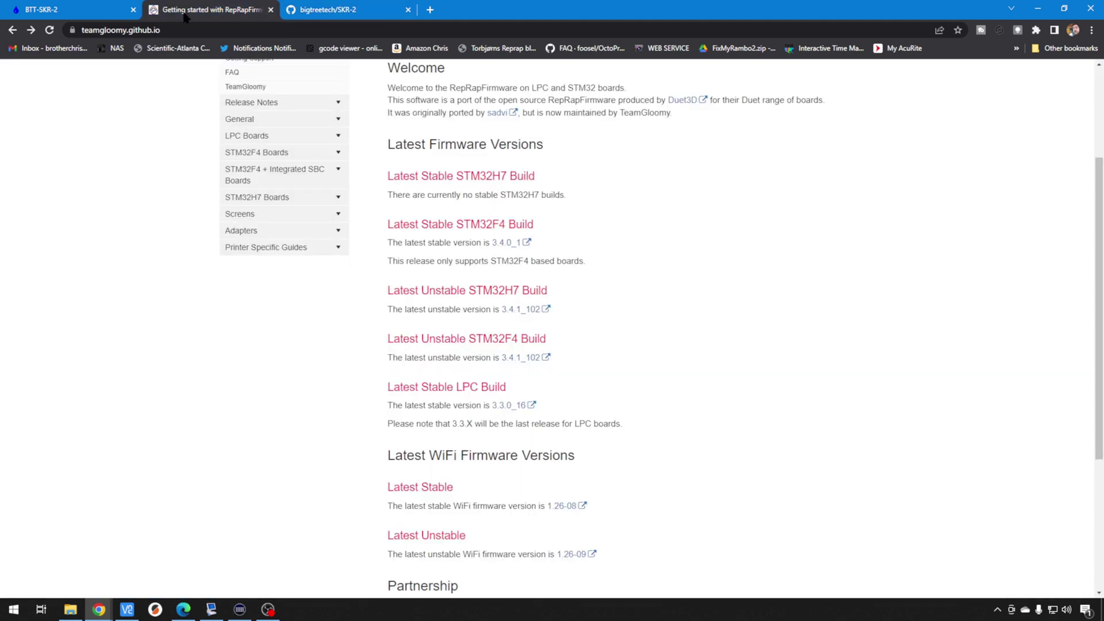
pyautogui.scroll(3, 274, 413)
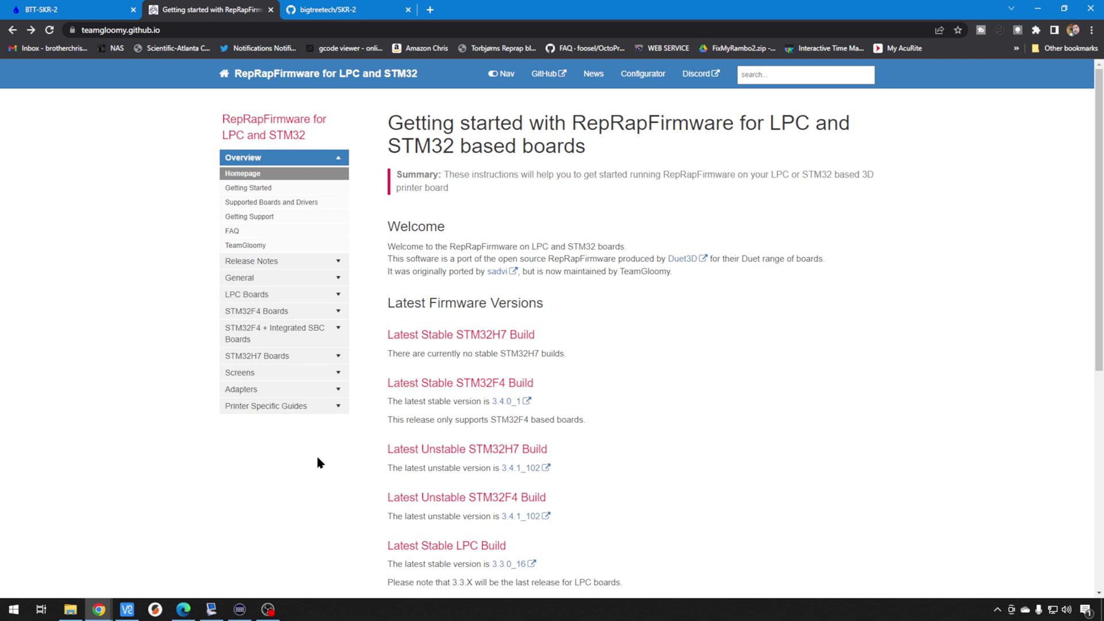
pyautogui.scroll(-2, 506, 331)
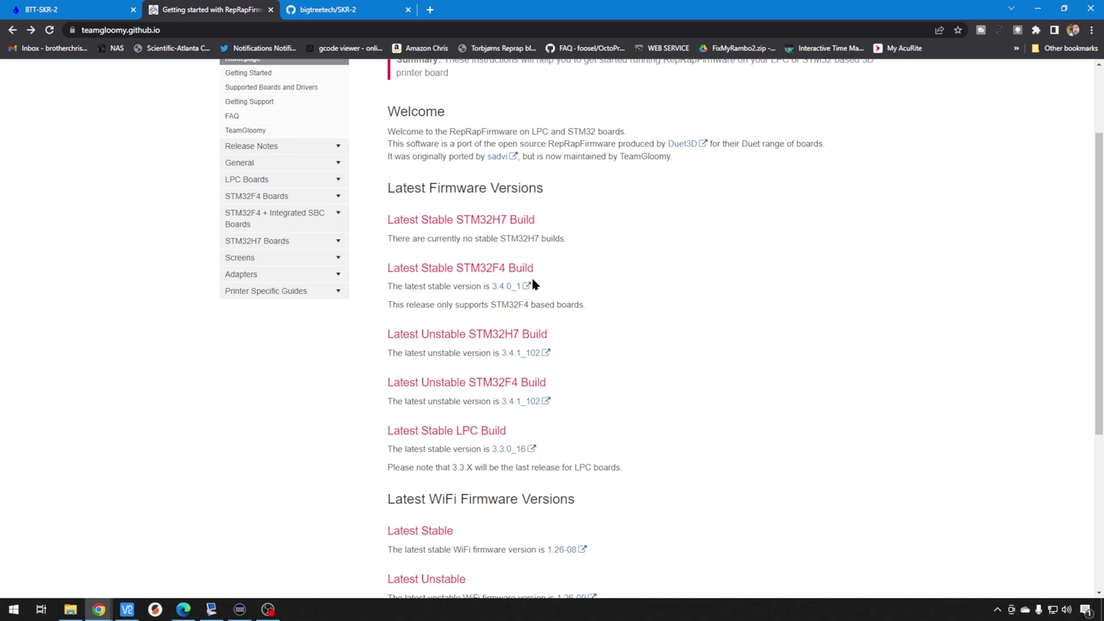
# Review the 3.4.0_1 release assets, then return to the bigtreetech/SKR-2 repository.
pyautogui.click(504, 289)
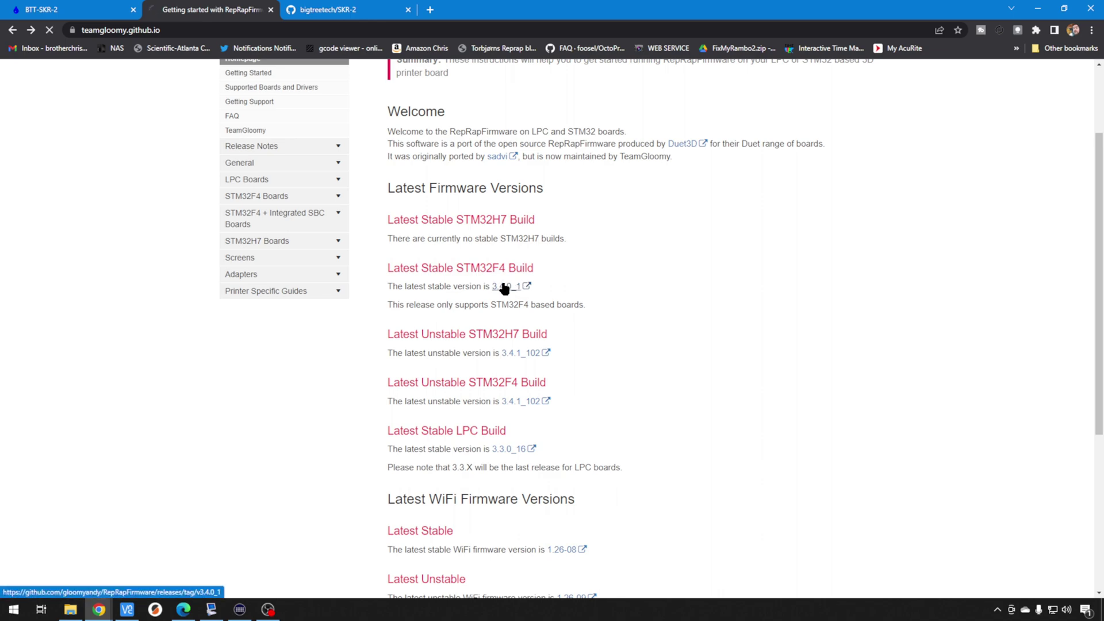
pyautogui.scroll(-10, 536, 410)
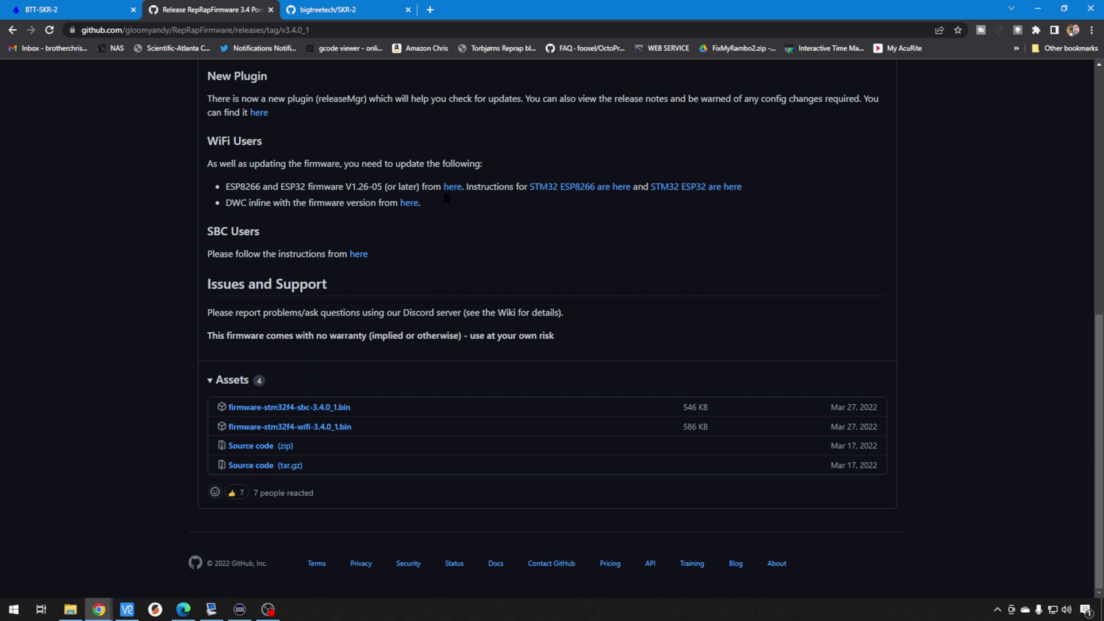
pyautogui.click(360, 7)
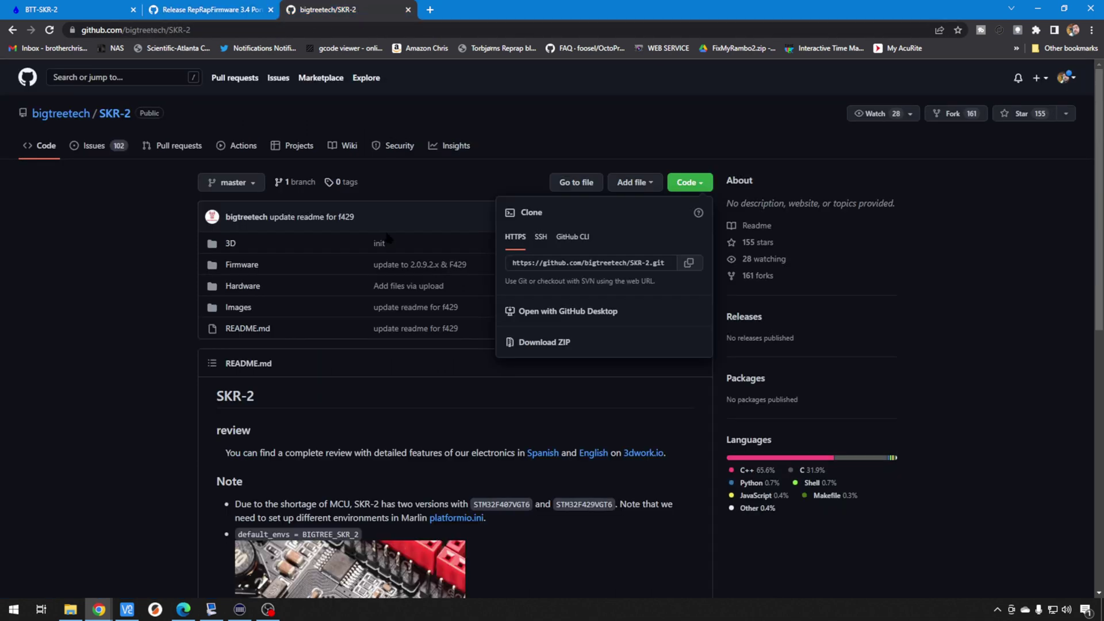
# Browse Downloads > SKR-2-master > SKR-2-master > Firmware > RepRapFirmware > sys and select DuetWiFiServer.bin.
pyautogui.hotkey('alt', 'Tab')
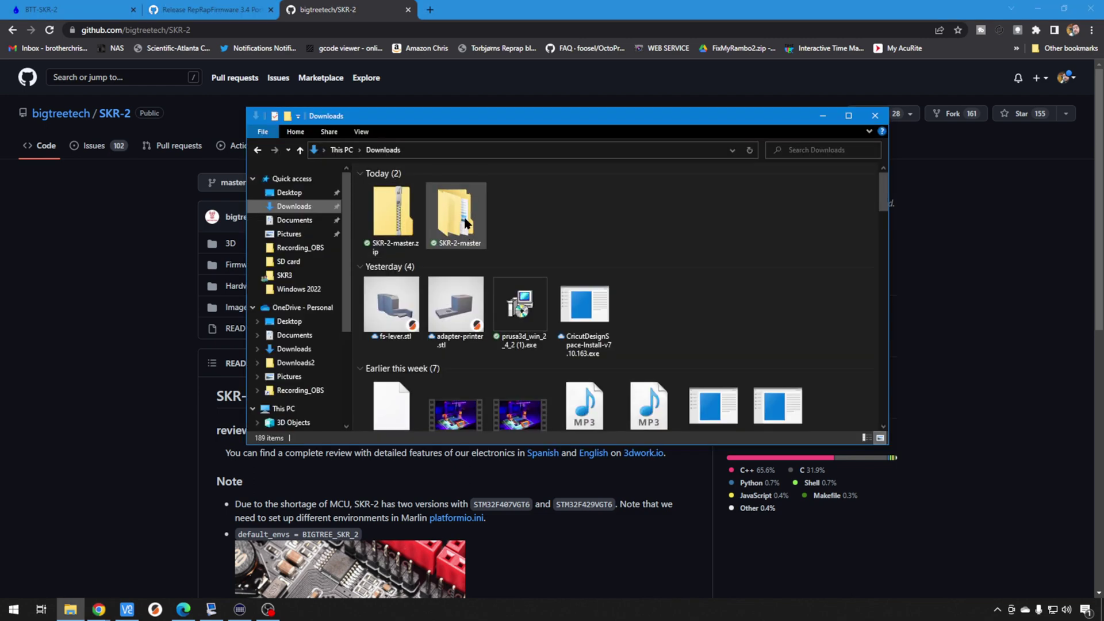
pyautogui.doubleClick(459, 222)
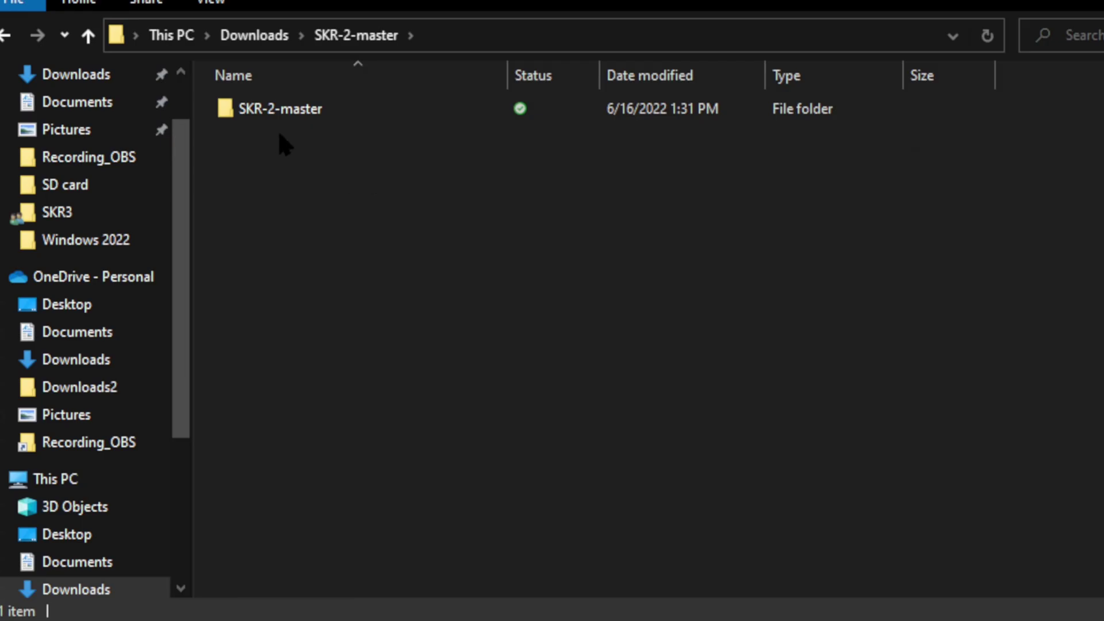
pyautogui.doubleClick(283, 117)
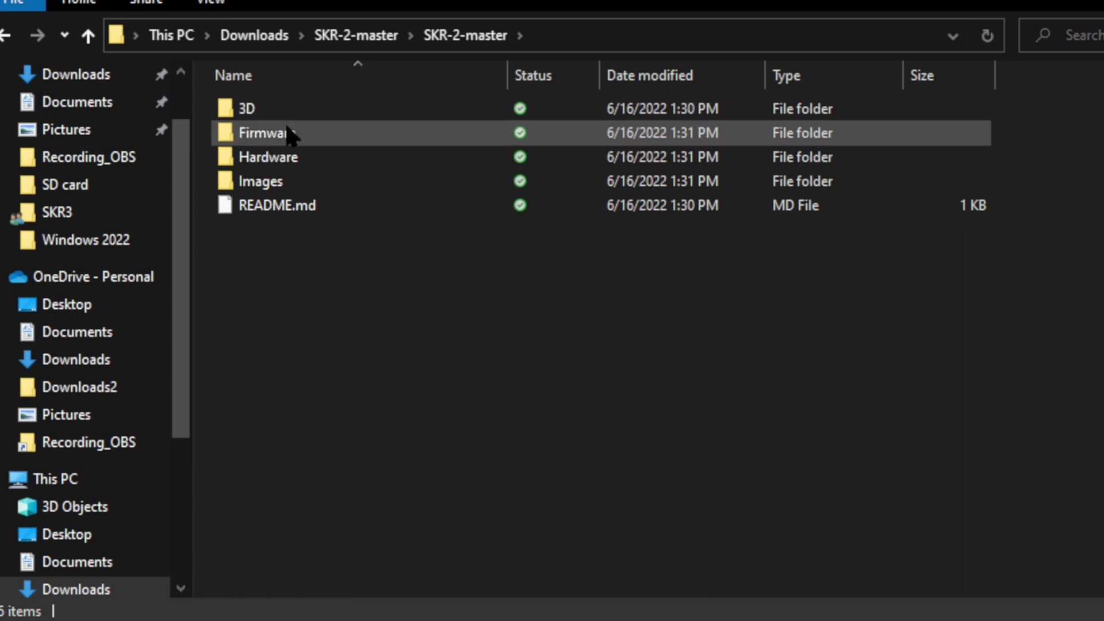
pyautogui.doubleClick(270, 132)
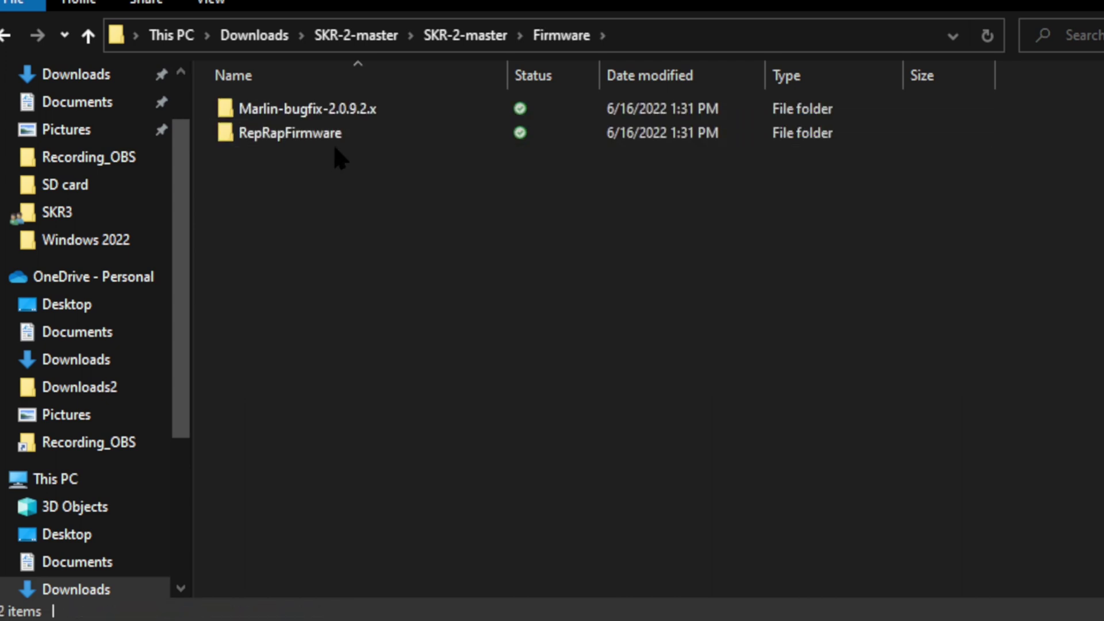
pyautogui.doubleClick(347, 134)
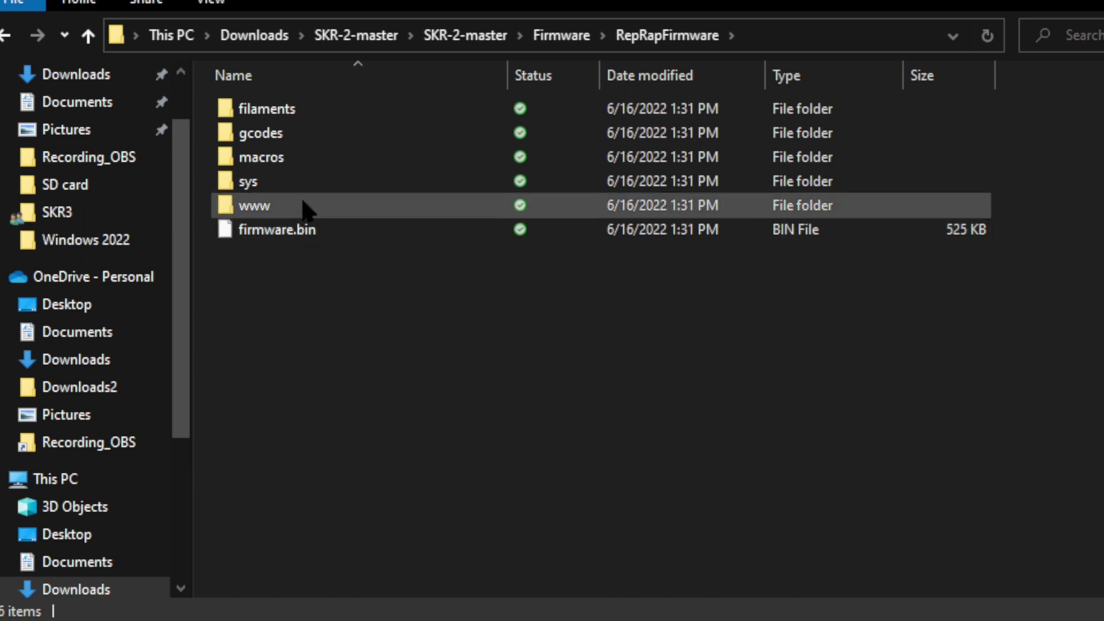
pyautogui.doubleClick(340, 183)
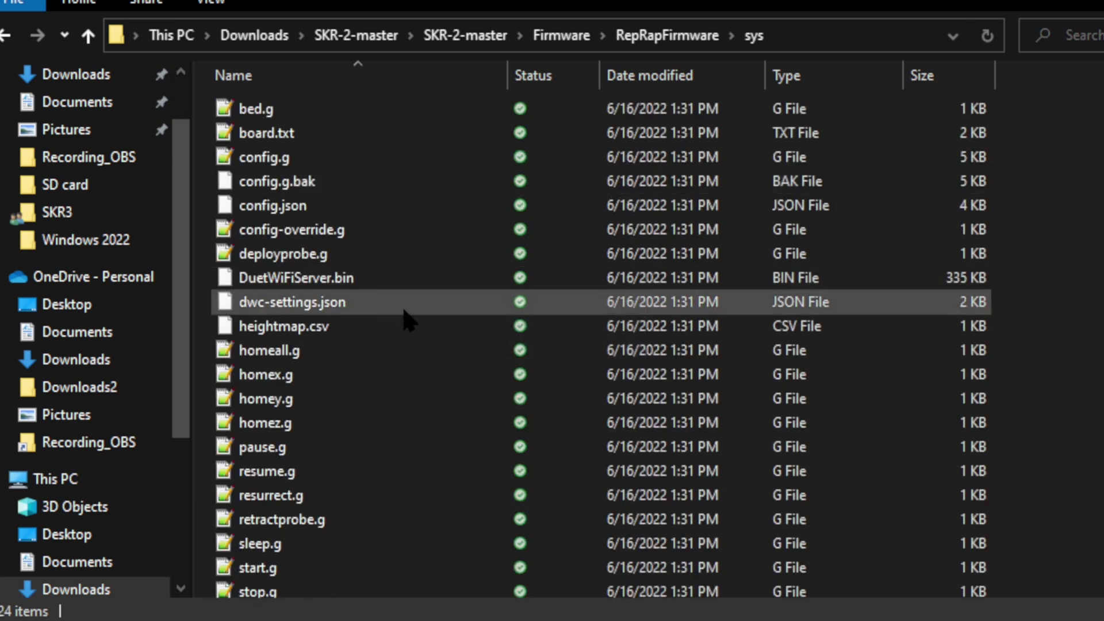
pyautogui.click(422, 268)
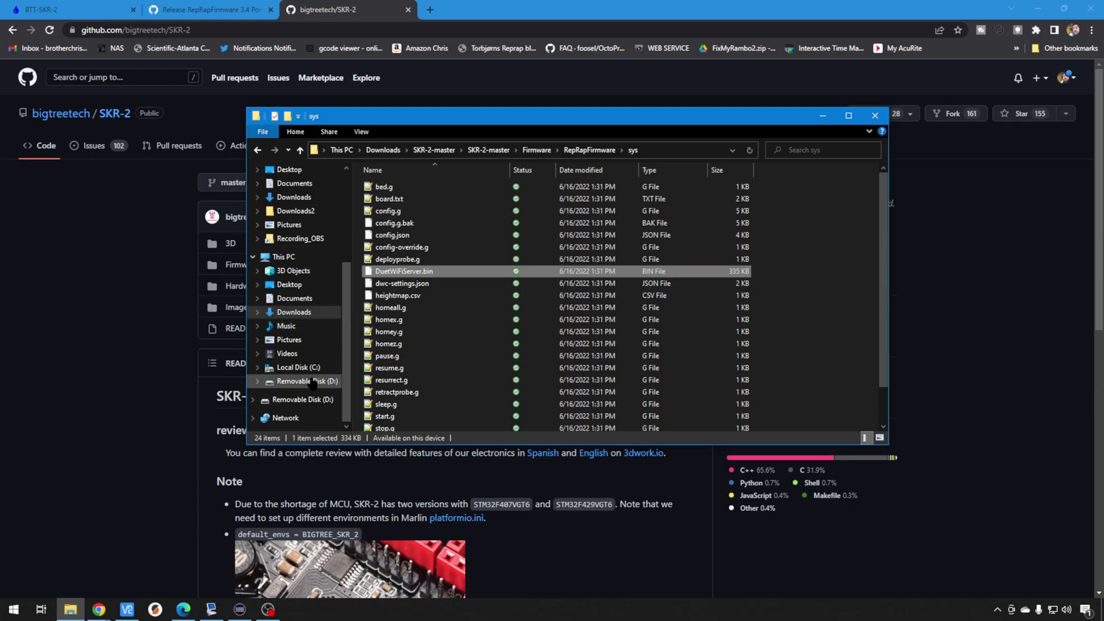
# Quick-format Removable Disk (D:) as FAT32, then reopen the RepRapFirmware folder.
pyautogui.click(311, 382)
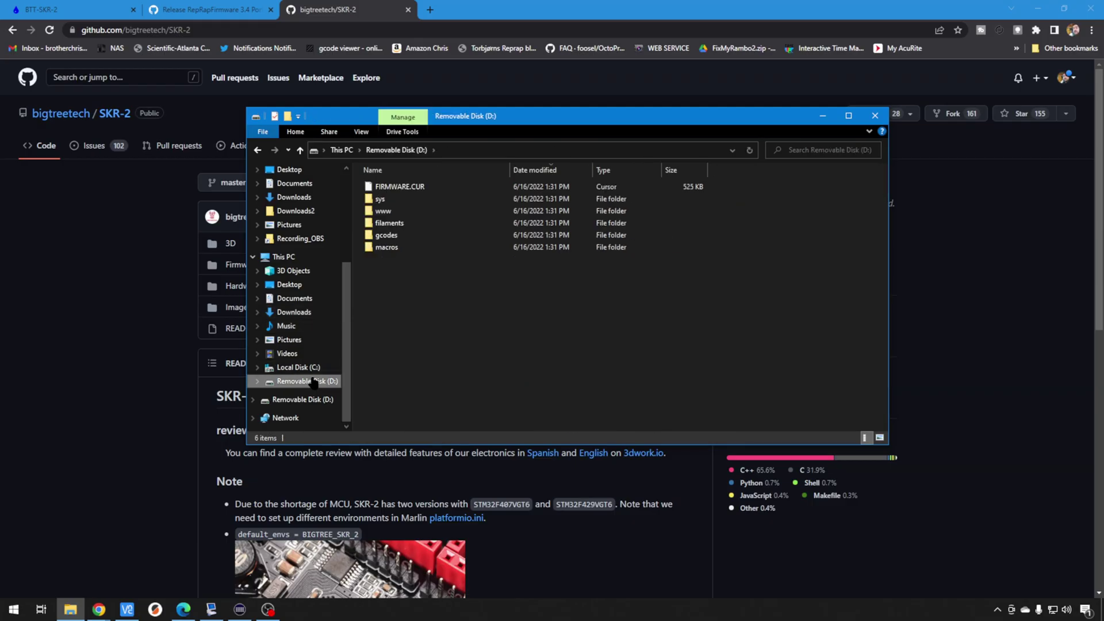
pyautogui.rightClick(311, 381)
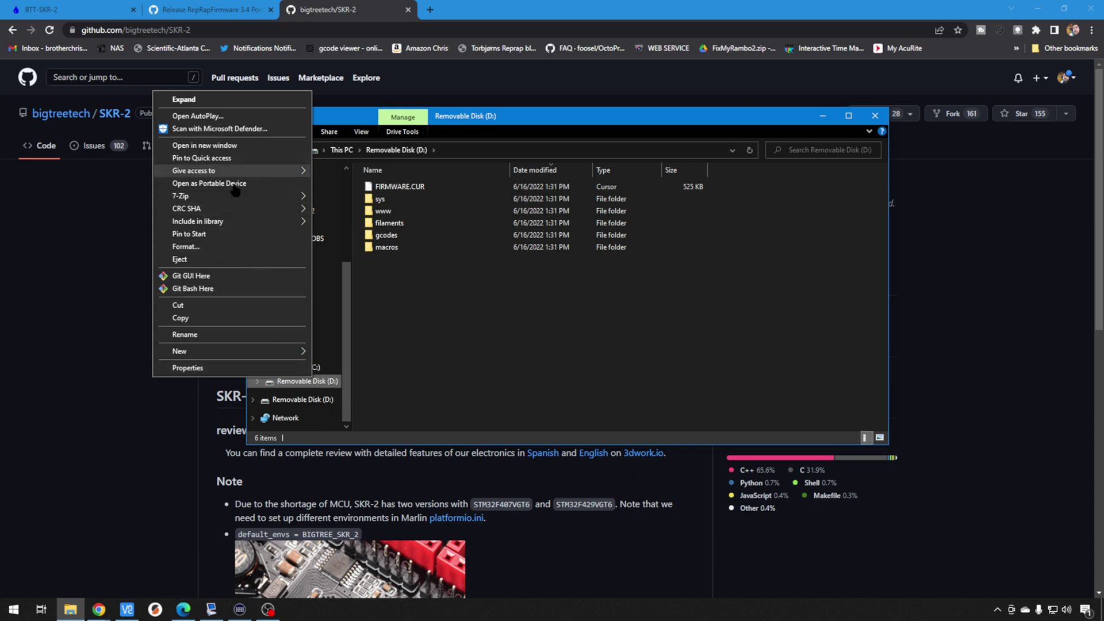
pyautogui.click(237, 250)
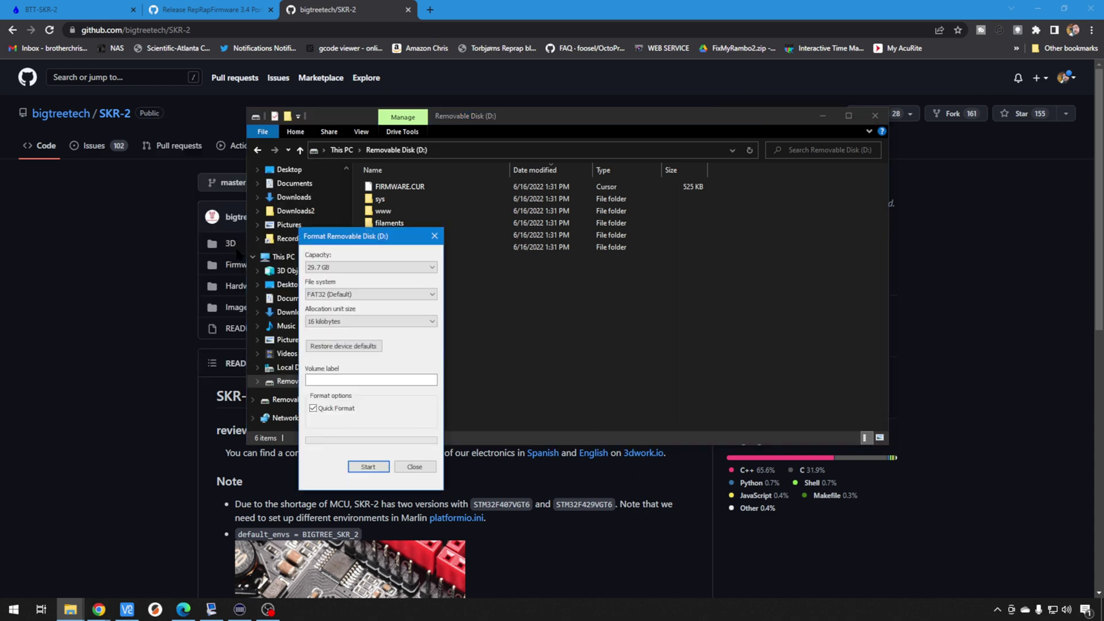
pyautogui.click(368, 466)
pyautogui.click(578, 305)
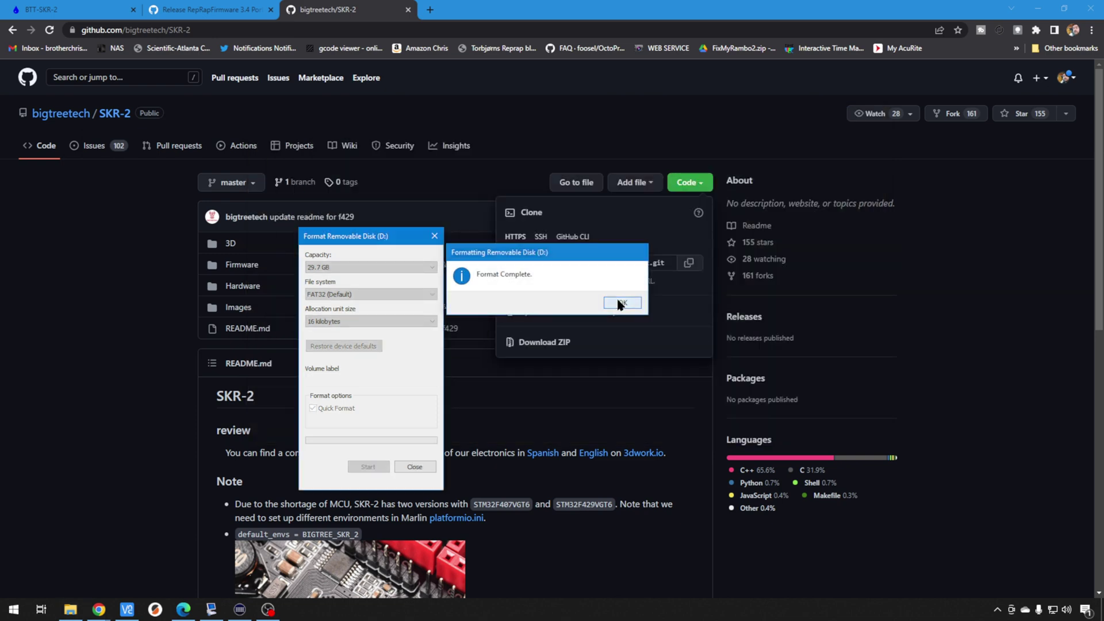
pyautogui.click(621, 302)
pyautogui.click(414, 466)
pyautogui.doubleClick(410, 200)
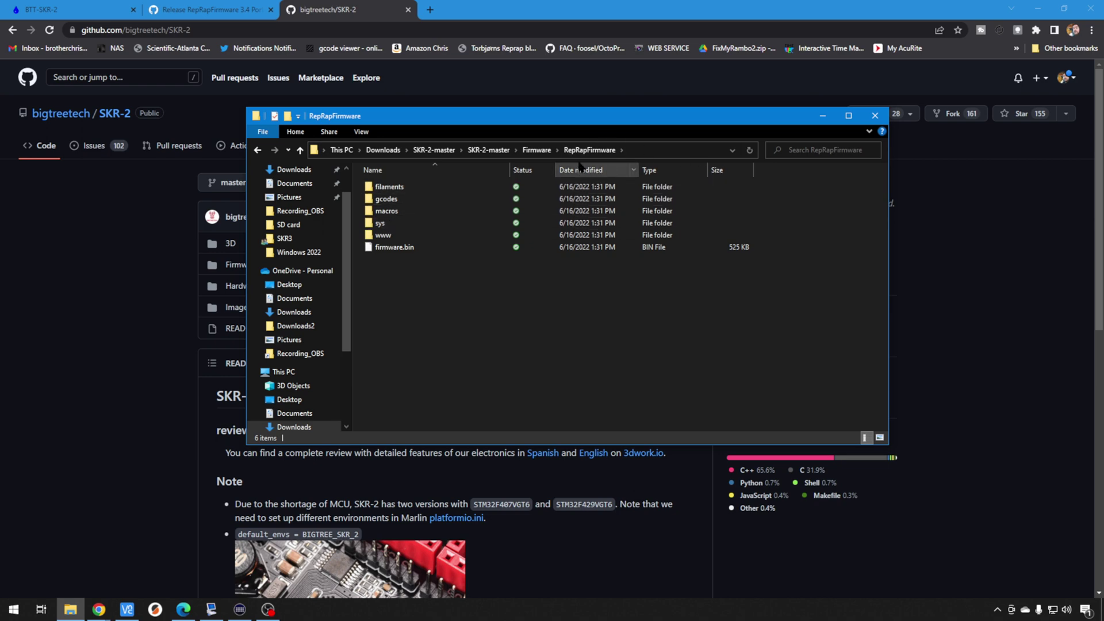
# Copy filaments, gcodes, macros, sys, www and firmware.bin from RepRapFirmware onto Removable Disk (D:).
pyautogui.moveTo(405, 301); pyautogui.dragTo(388, 181)
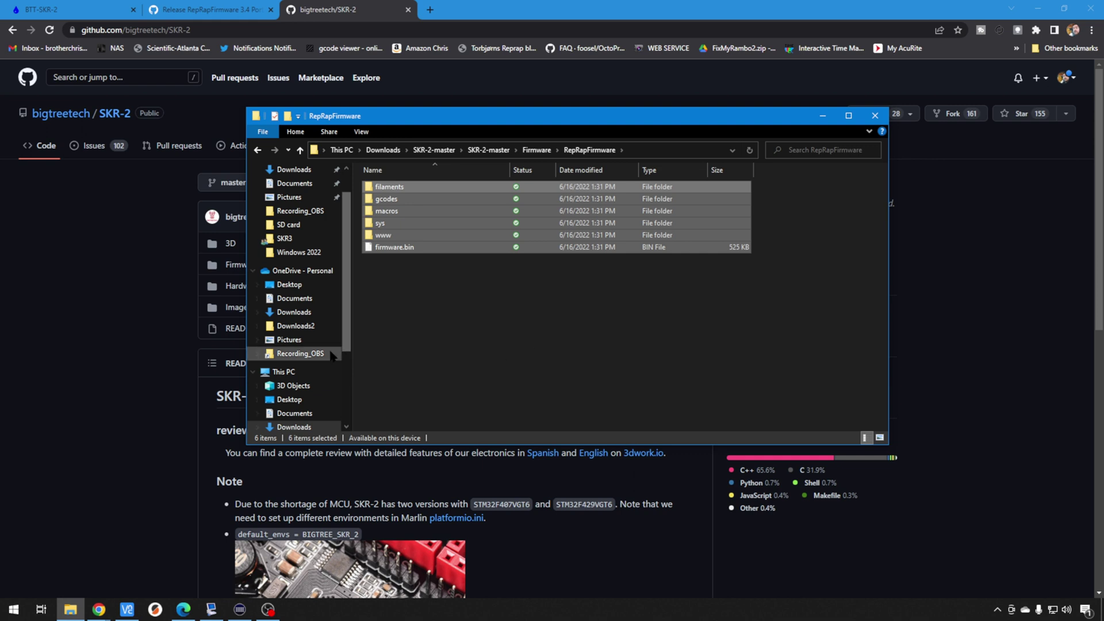
pyautogui.scroll(-2, 302, 368)
pyautogui.scroll(-1, 304, 404)
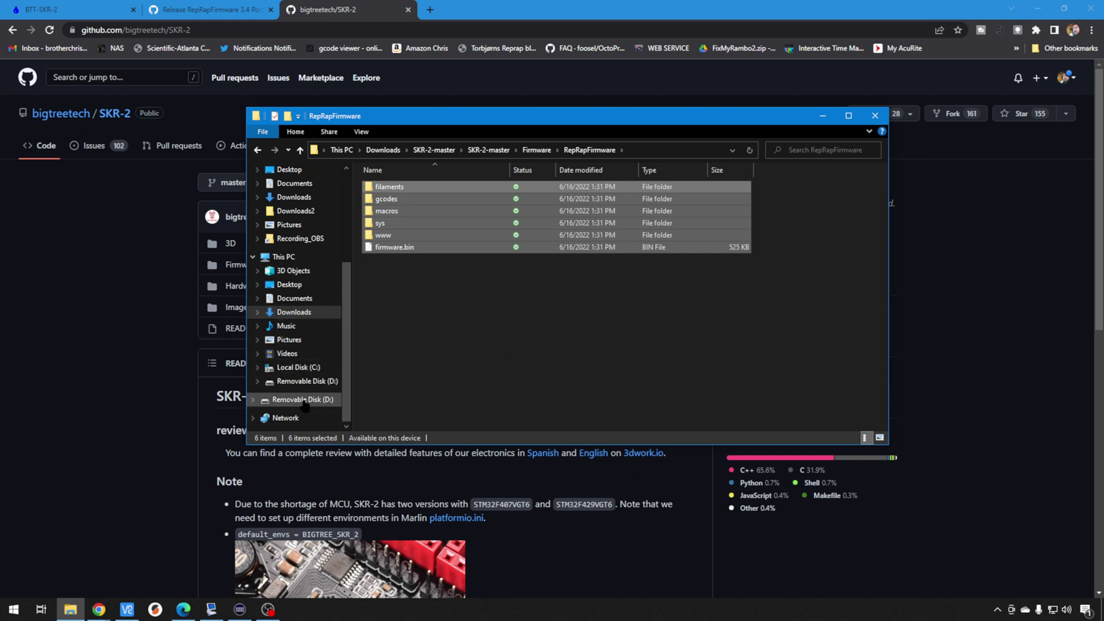
pyautogui.click(305, 381)
pyautogui.rightClick(538, 291)
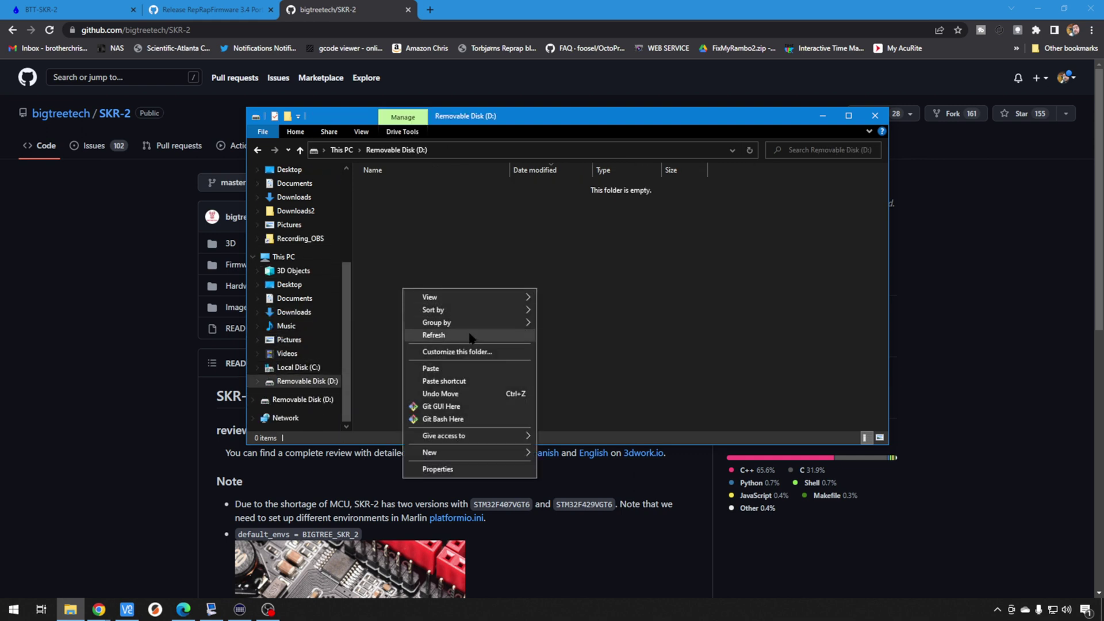
pyautogui.click(460, 368)
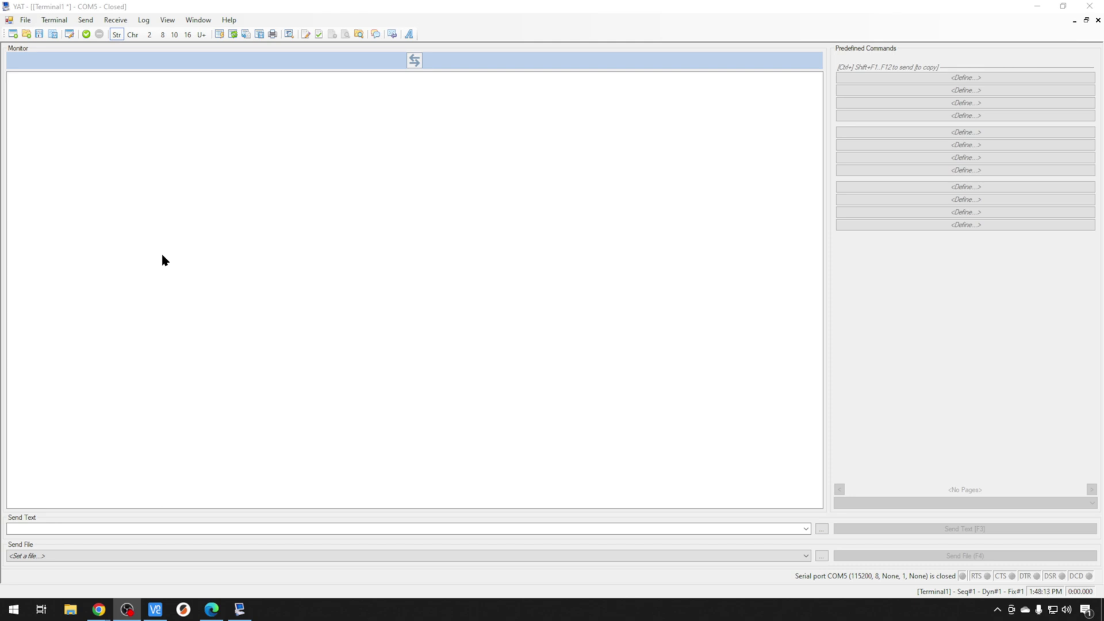
# Refresh the serial port list, set the terminal to COM5 (USB Serial Device), and apply.
pyautogui.click(54, 20)
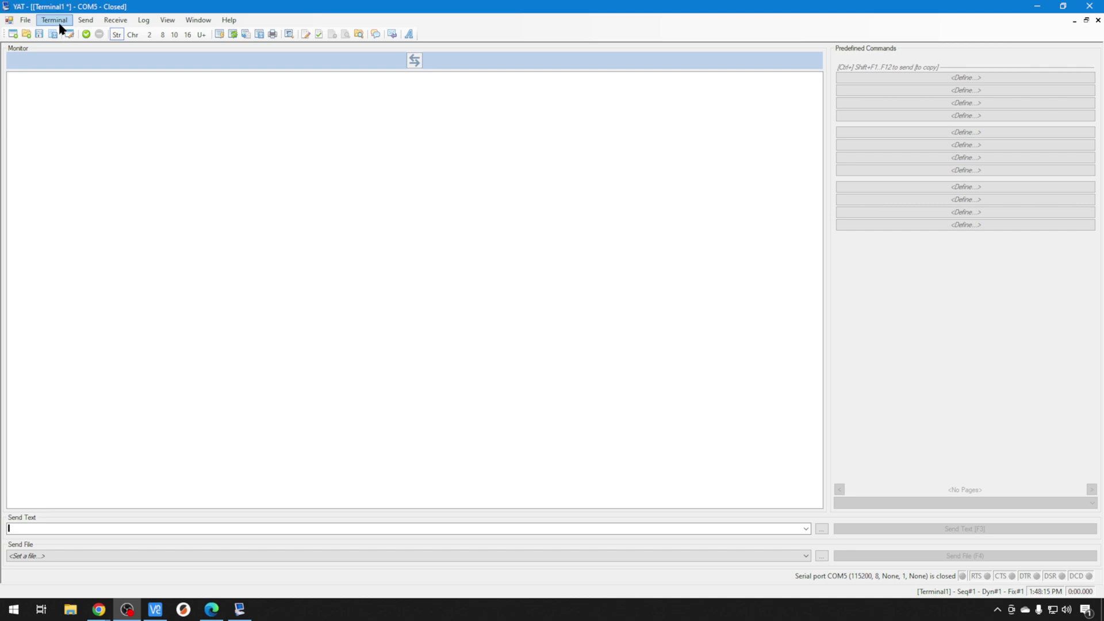
pyautogui.click(126, 242)
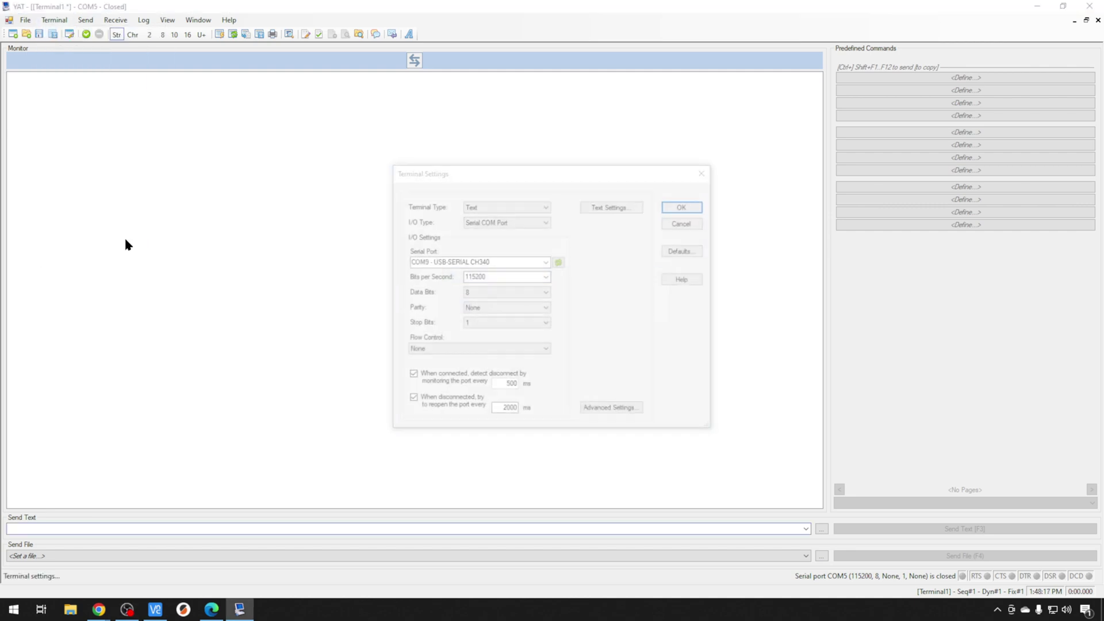
pyautogui.click(545, 263)
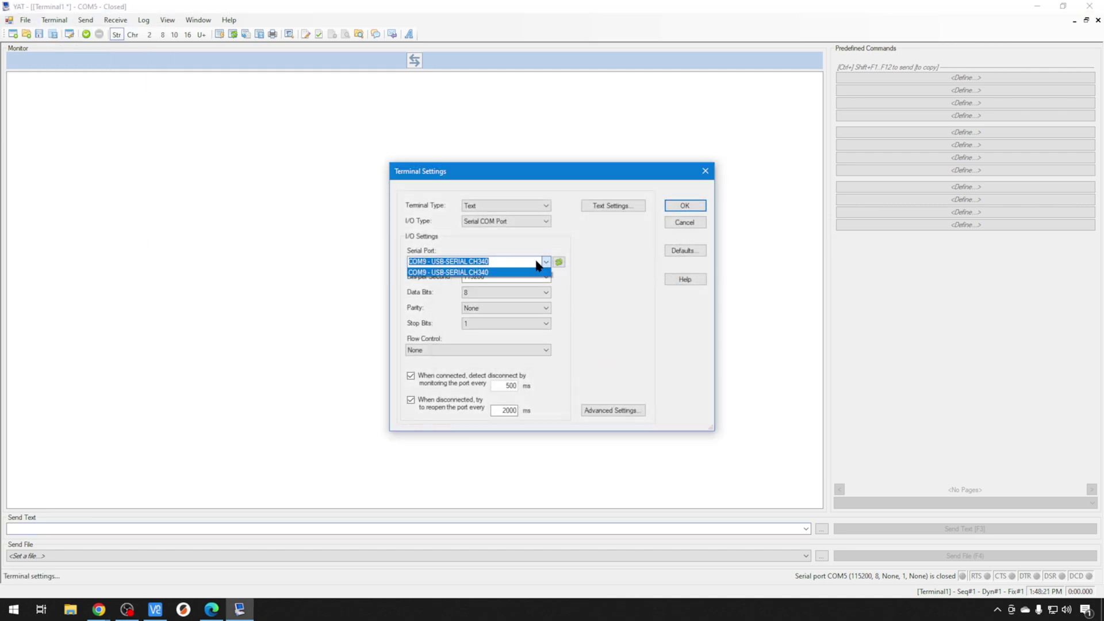
pyautogui.click(585, 278)
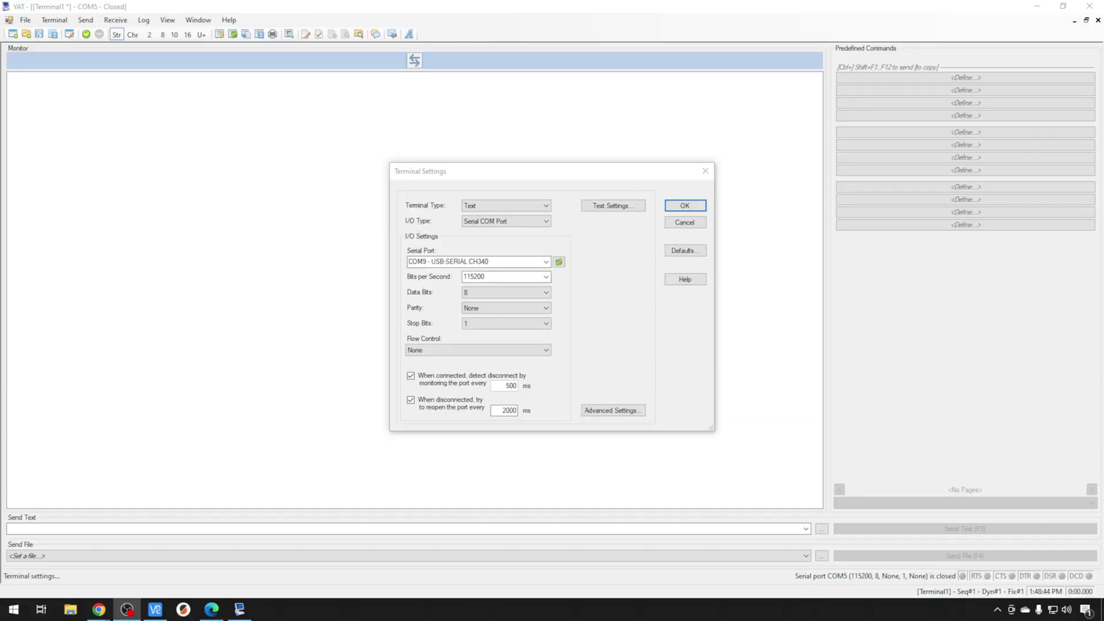
pyautogui.click(560, 262)
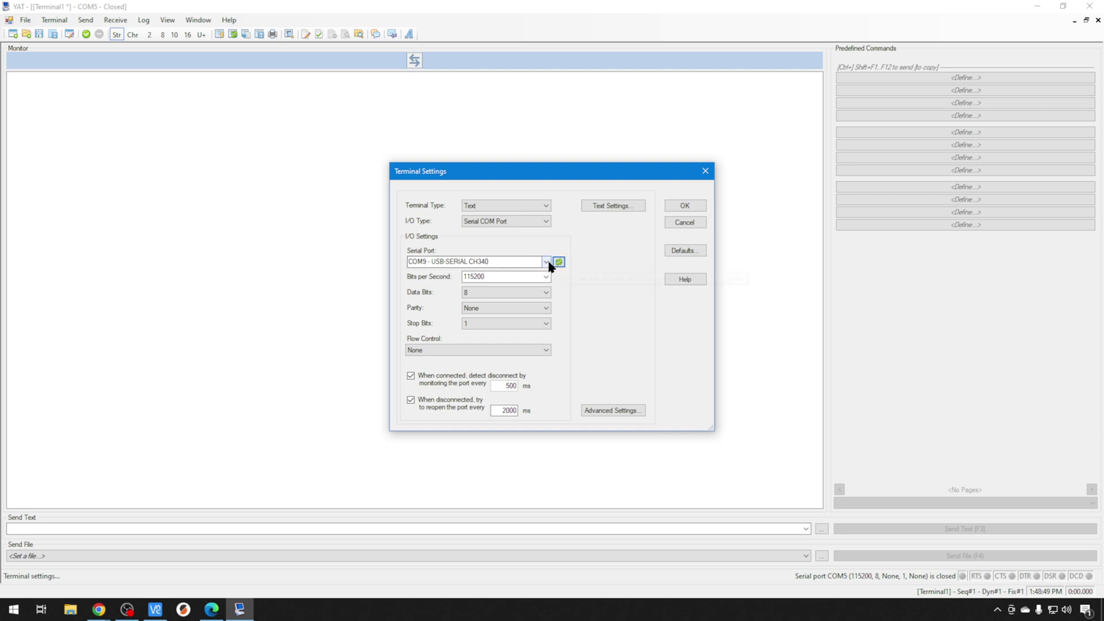
pyautogui.click(547, 262)
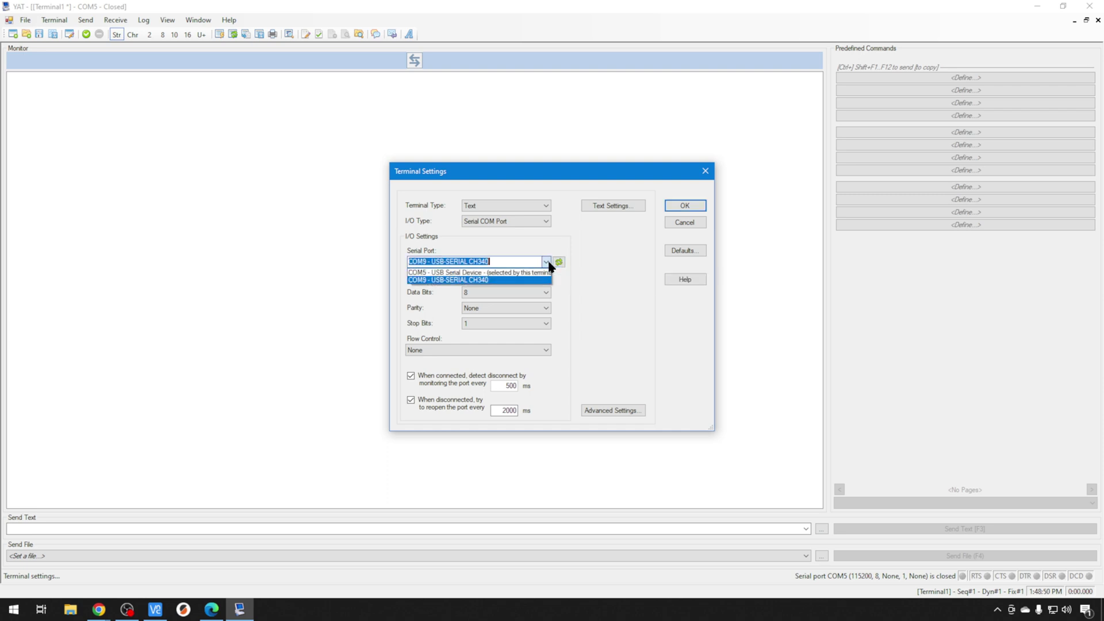
pyautogui.click(520, 274)
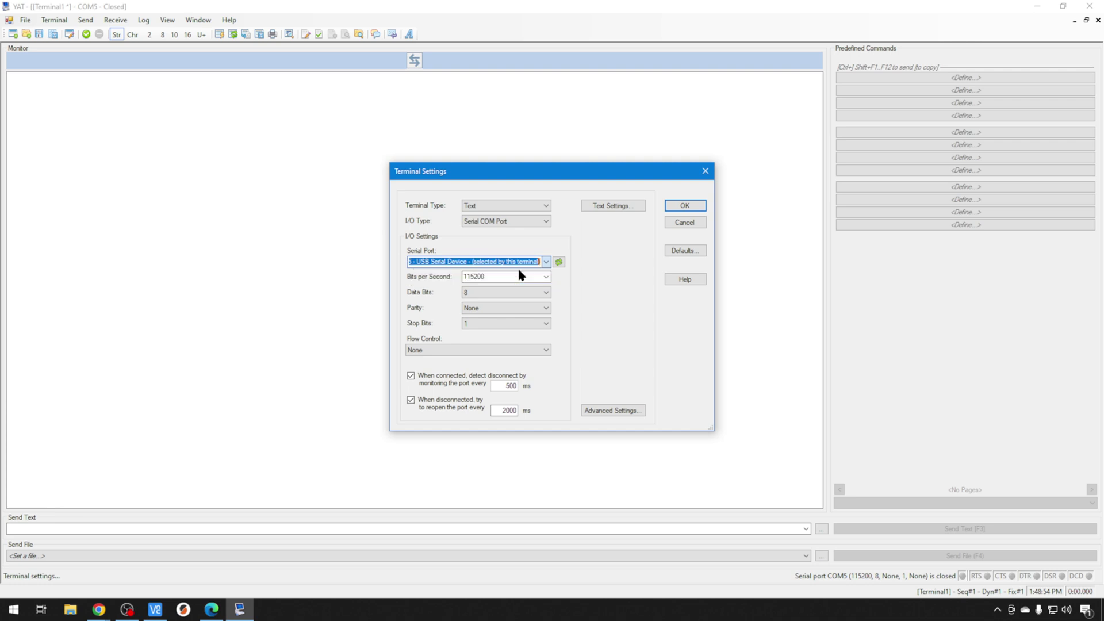
pyautogui.click(698, 209)
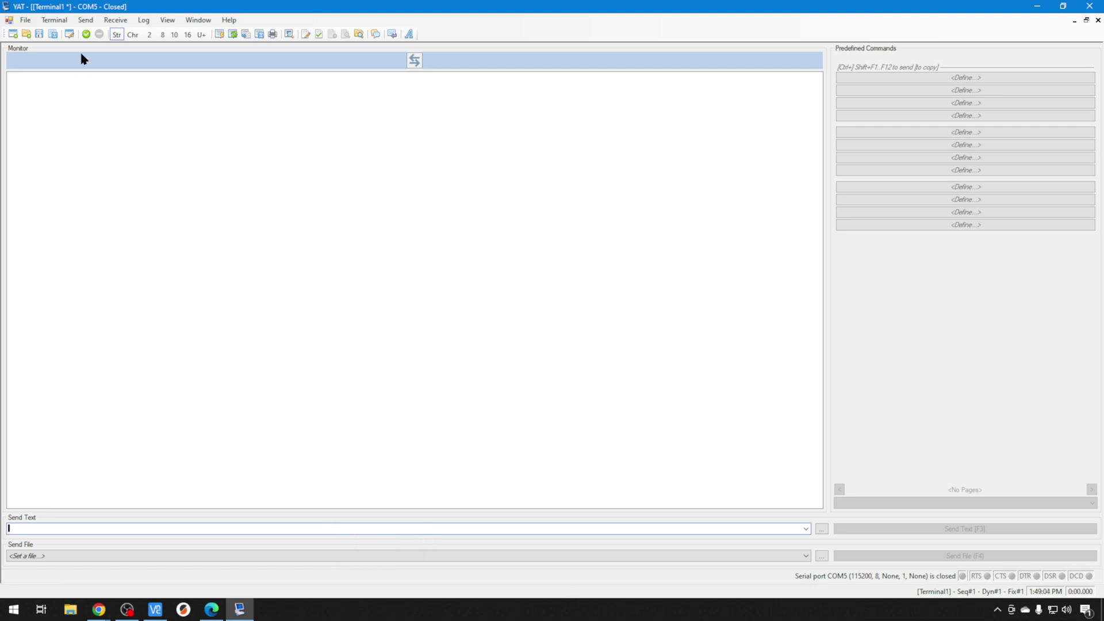
# Open the COM5 connection and send M115 to query the firmware version.
pyautogui.click(88, 36)
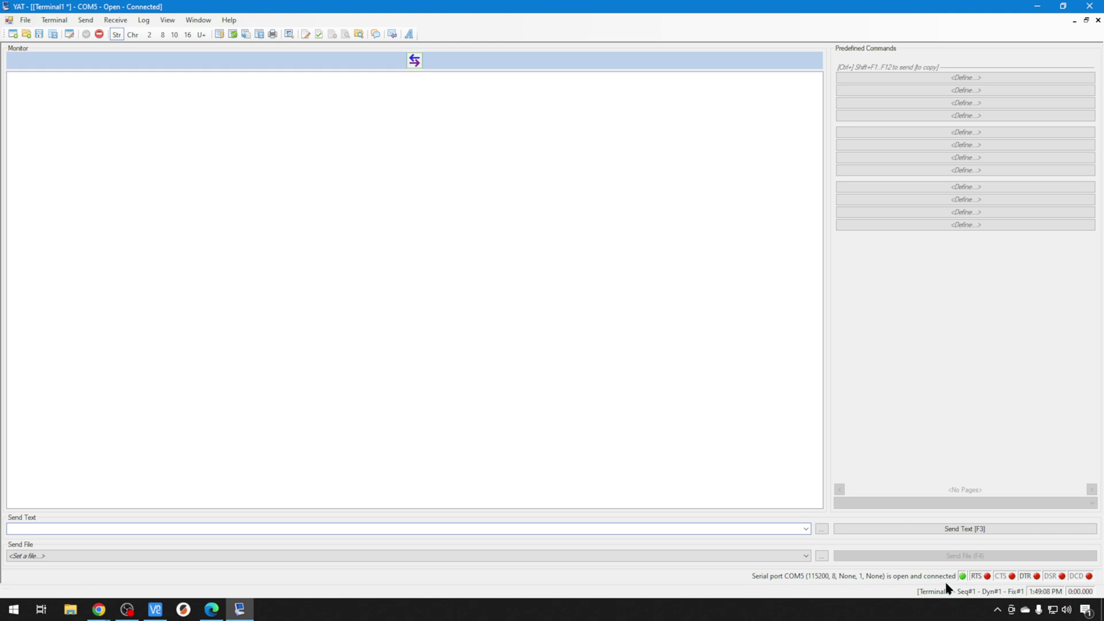
pyautogui.click(358, 529)
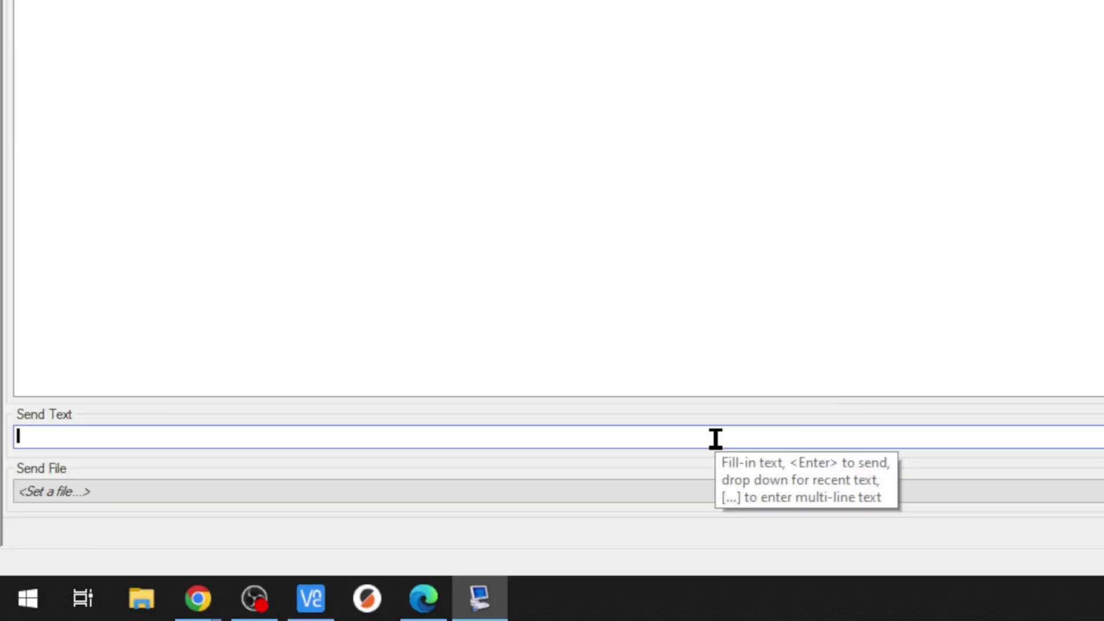
pyautogui.write('m115')
pyautogui.press('Return')
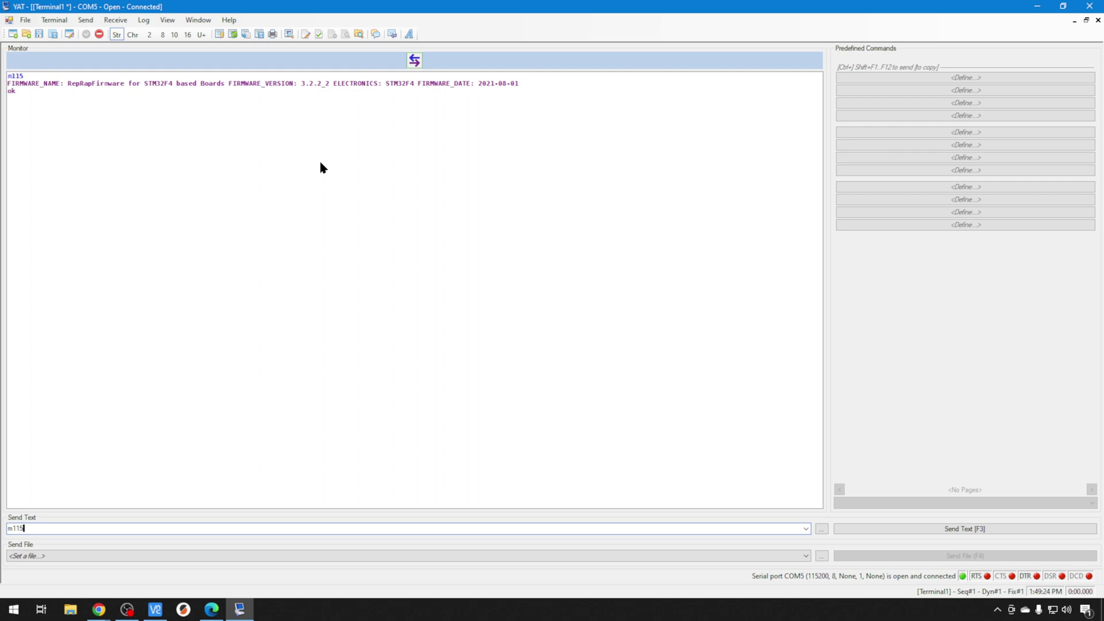
# Send M589 to query the WiFi SSID settings.
pyautogui.press('BackSpace')
pyautogui.press('BackSpace')
pyautogui.press('BackSpace')
pyautogui.write('589')
pyautogui.press('Return')
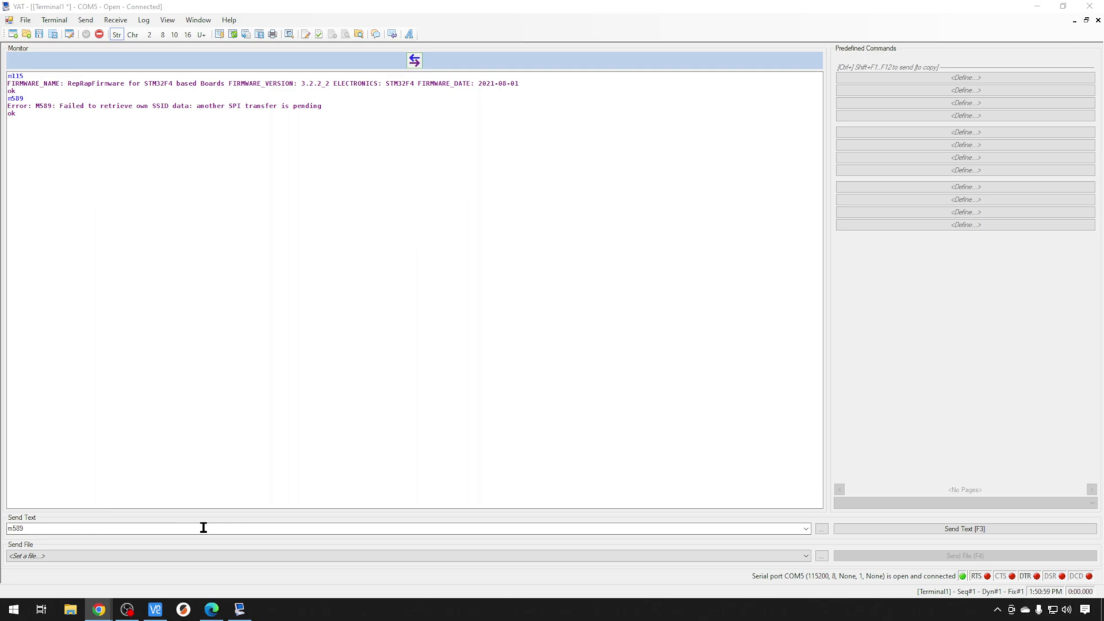
# Send M997 S1 to flash the WiFi module firmware.
pyautogui.click(202, 527)
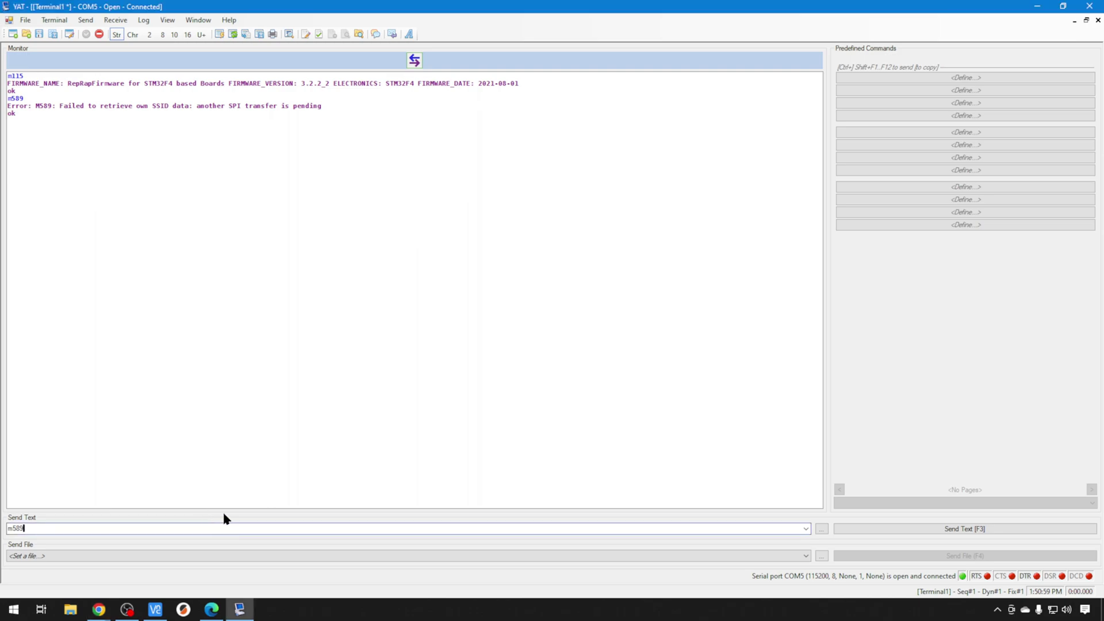
pyautogui.press('BackSpace')
pyautogui.press('BackSpace')
pyautogui.press('BackSpace')
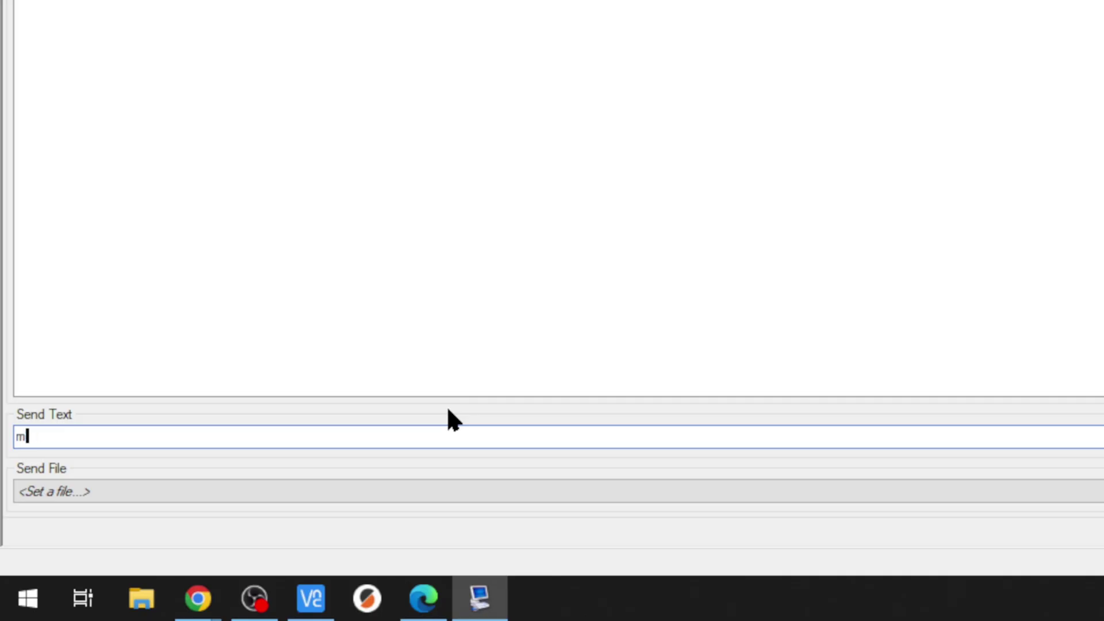
pyautogui.write('997 S1')
pyautogui.press('Return')
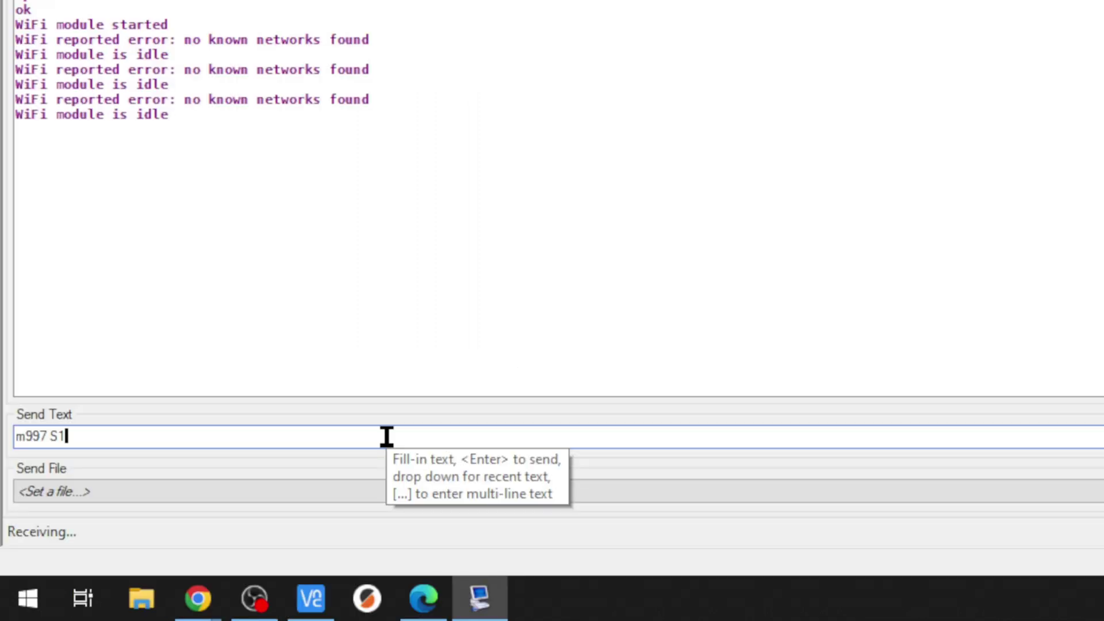
# Send M552 S0, M552 and M552 S-1 to idle, check, then stop the WiFi module.
pyautogui.press('BackSpace')
pyautogui.press('BackSpace')
pyautogui.press('BackSpace')
pyautogui.press('BackSpace')
pyautogui.press('BackSpace')
pyautogui.press('BackSpace')
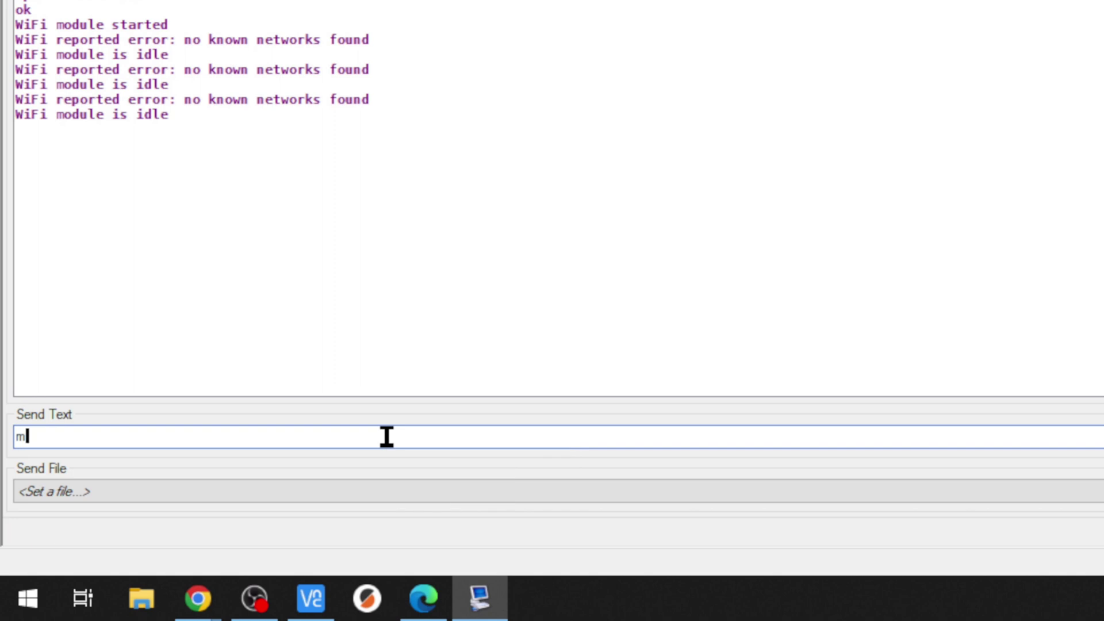
pyautogui.write('552 s0')
pyautogui.press('Return')
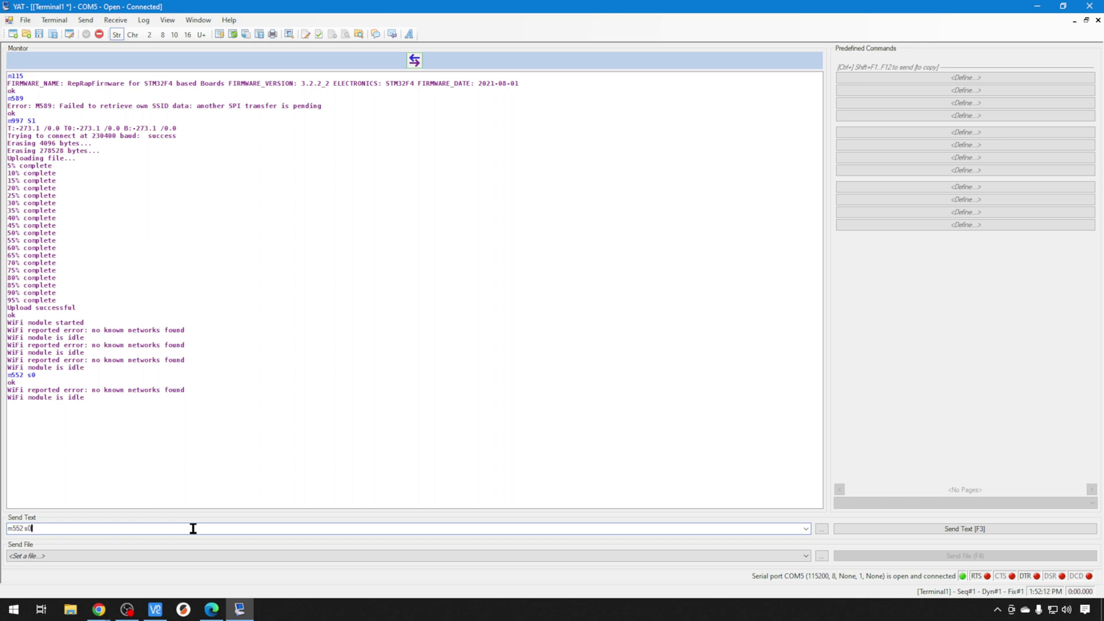
pyautogui.write('m552')
pyautogui.press('BackSpace')
pyautogui.press('BackSpace')
pyautogui.press('BackSpace')
pyautogui.press('BackSpace')
pyautogui.press('BackSpace')
pyautogui.press('BackSpace')
pyautogui.press('BackSpace')
pyautogui.press('Return')
pyautogui.write('S-1')
pyautogui.press('Return')
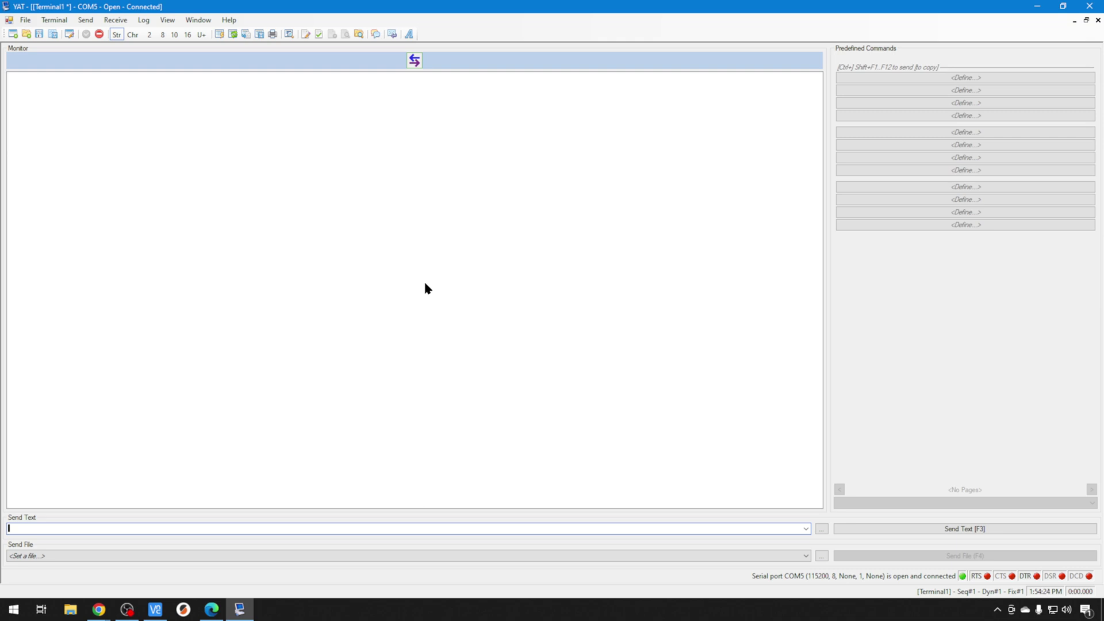
# Idle the WiFi module with M552 S0 and store the network name and password with M587.
pyautogui.write('M552 S0')
pyautogui.press('Return')
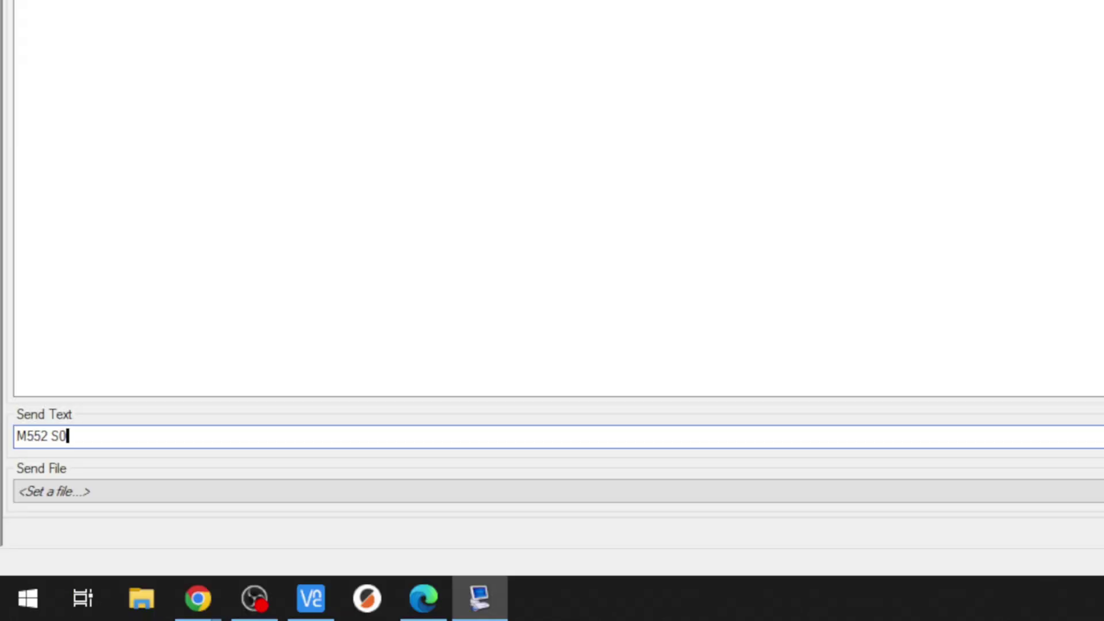
pyautogui.press('BackSpace')
pyautogui.press('BackSpace')
pyautogui.press('BackSpace')
pyautogui.press('BackSpace')
pyautogui.press('BackSpace')
pyautogui.press('BackSpace')
pyautogui.write('587 S"BCWirelss"')
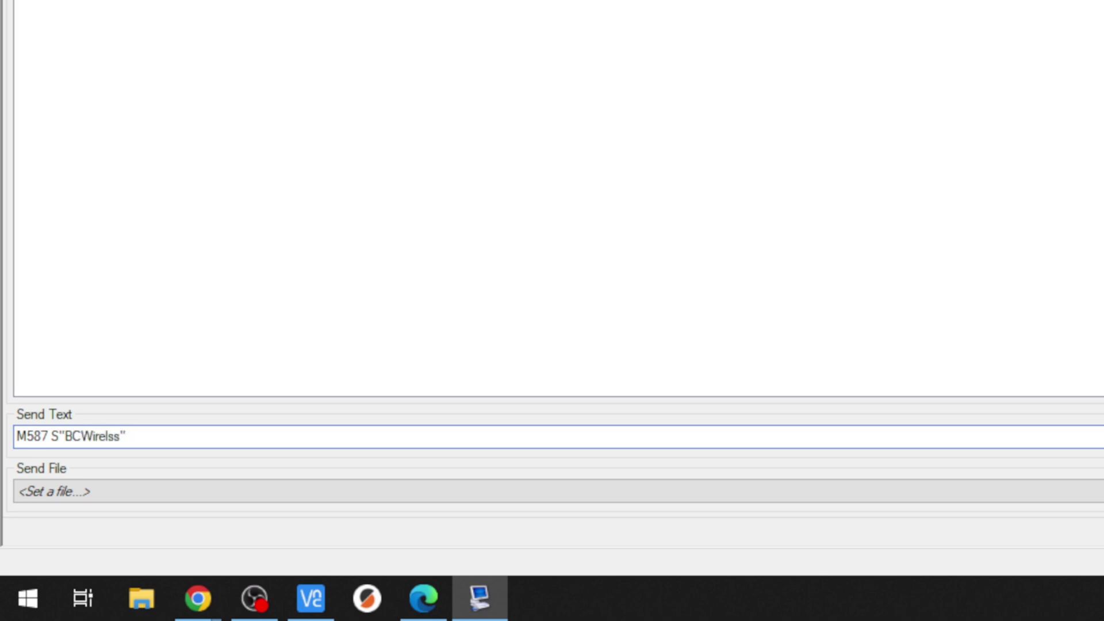
pyautogui.write(' P"password"')
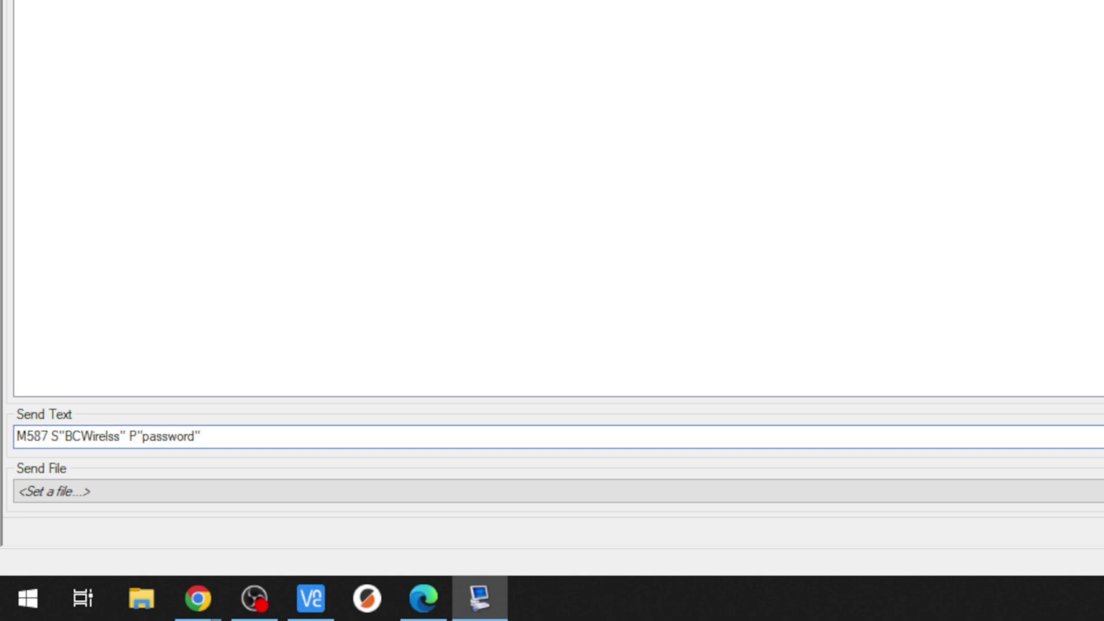
pyautogui.press('Return')
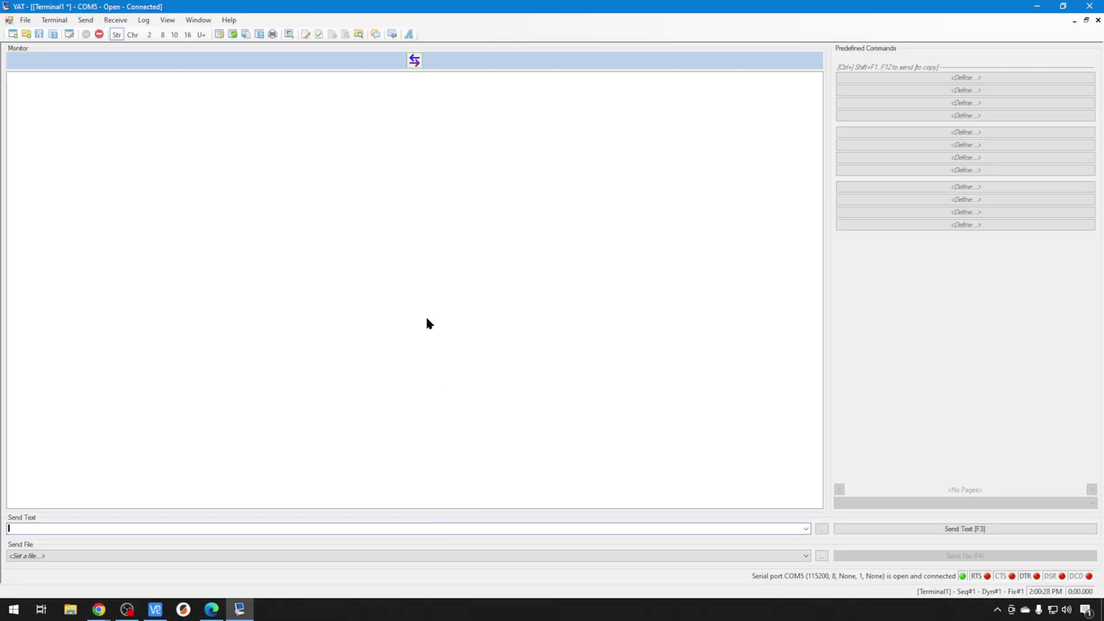
# Send M552 S1 to join the network and select the reported IP address 192.168.1.88.
pyautogui.write('M552 S1')
pyautogui.press('Return')
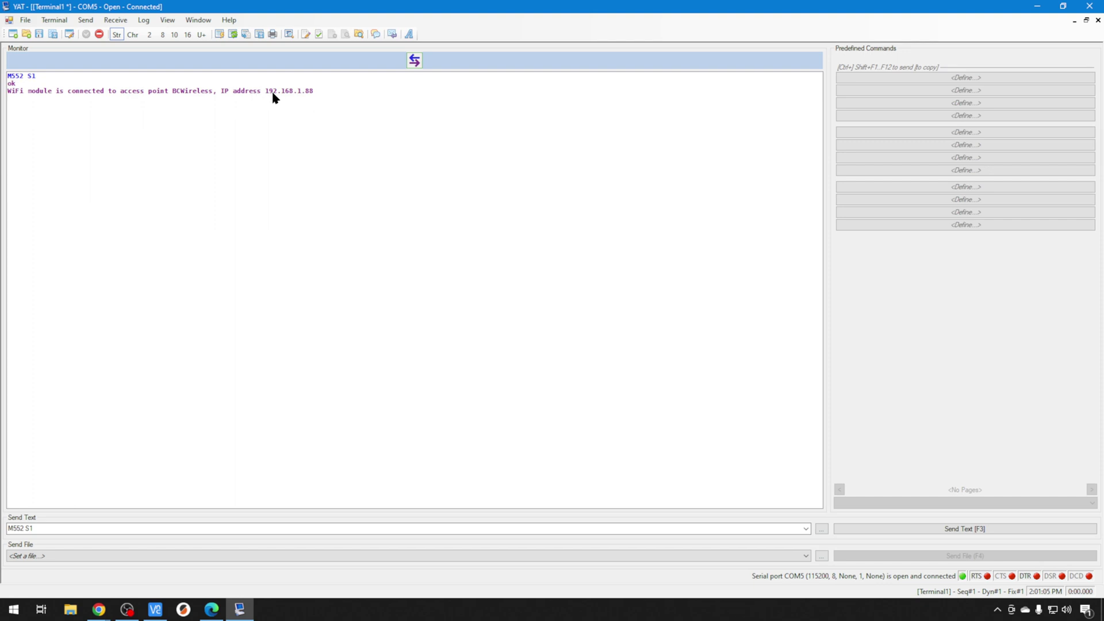
pyautogui.click(290, 95)
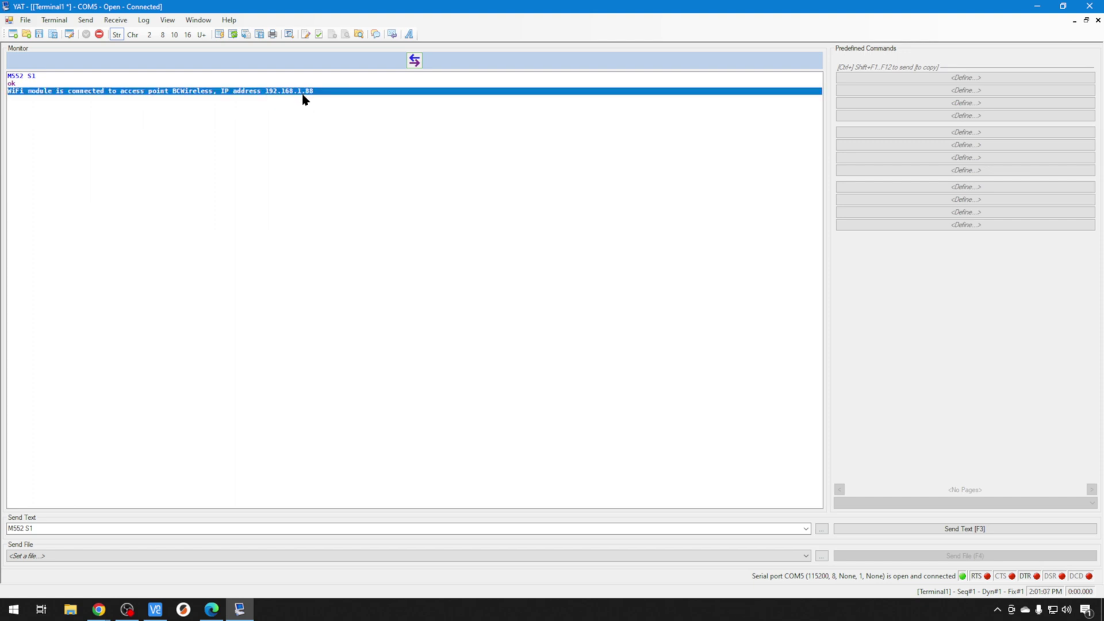
pyautogui.click(98, 610)
# Load the Duet Web Control dashboard at 192.168.1.88 in Chrome.
pyautogui.write('192.168.1.88')
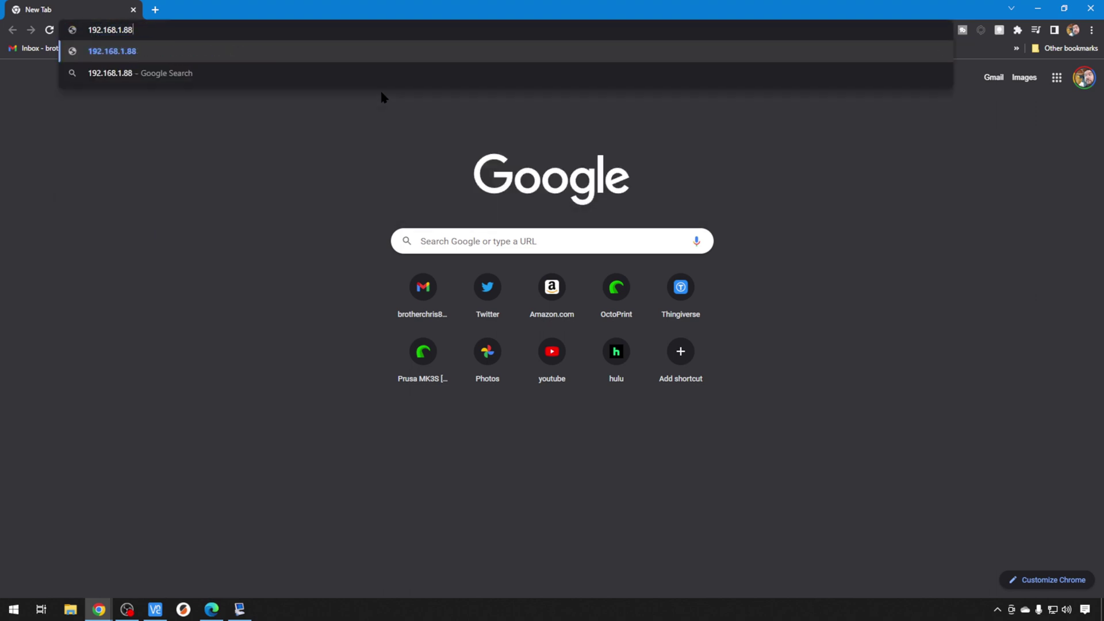
pyautogui.press('Return')
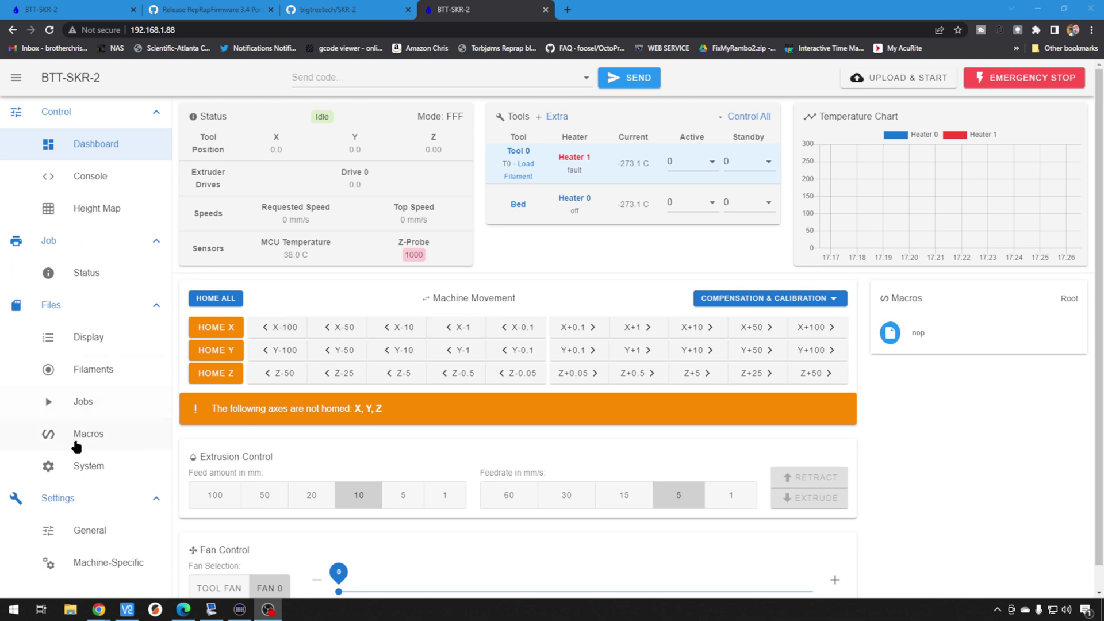
# Open config.g from the board's sys folder in the Duet Web Control editor.
pyautogui.click(88, 469)
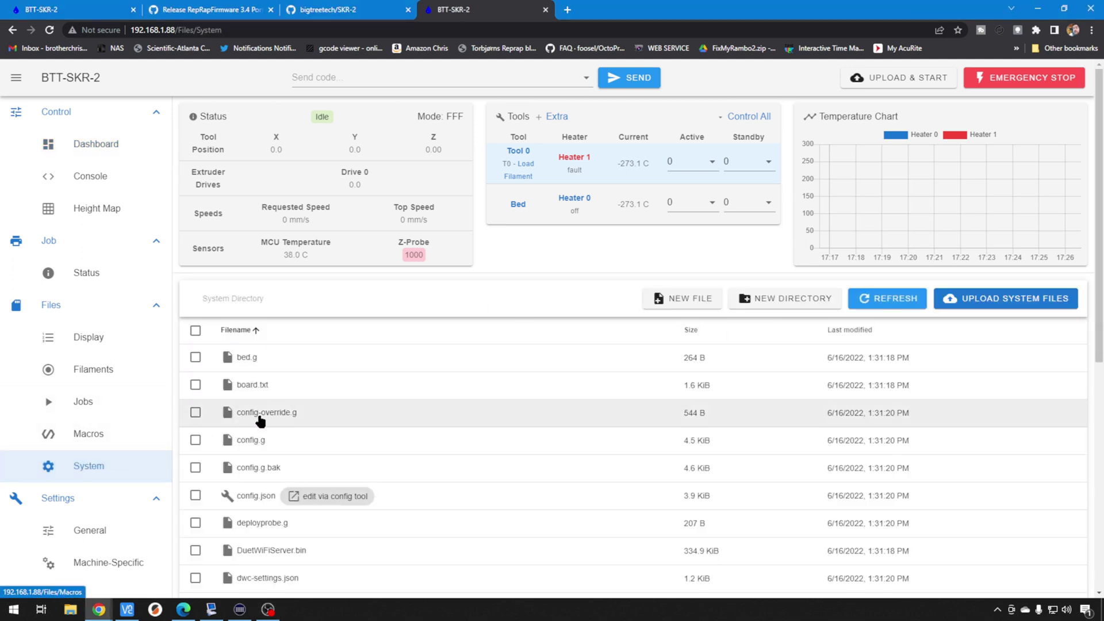
pyautogui.click(260, 438)
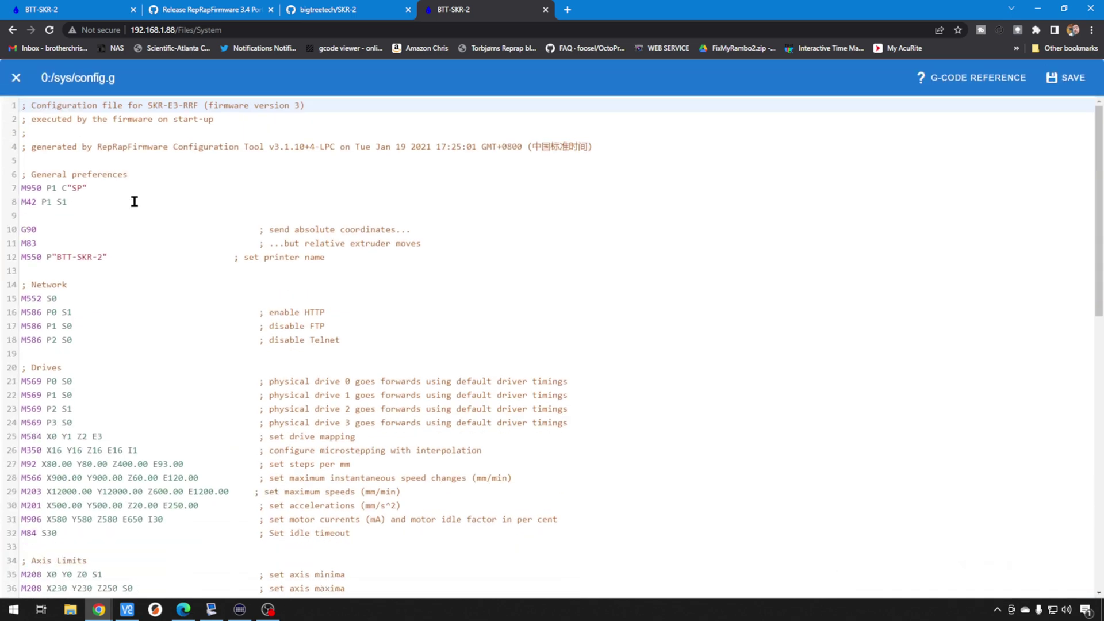